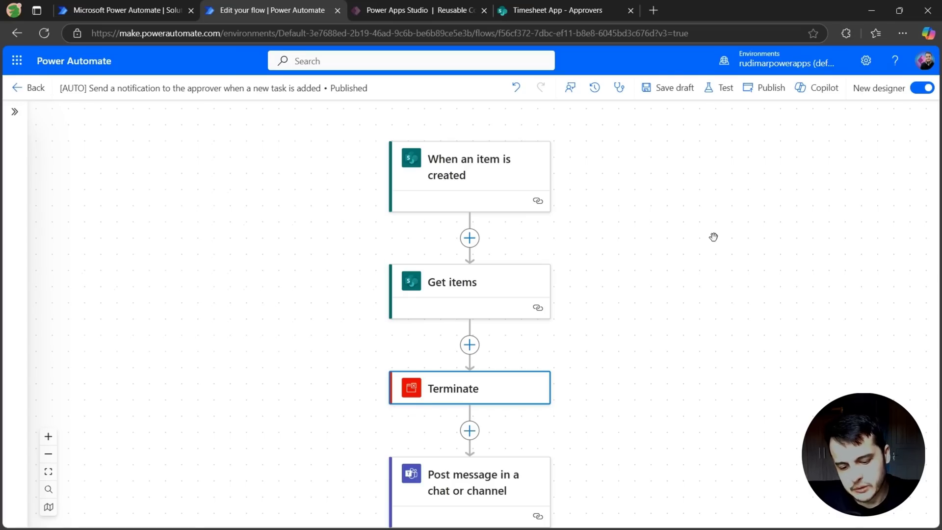
Make the browser full screen and pull up the Notepad++ note with the two semicolon-separated emails
key(F11)
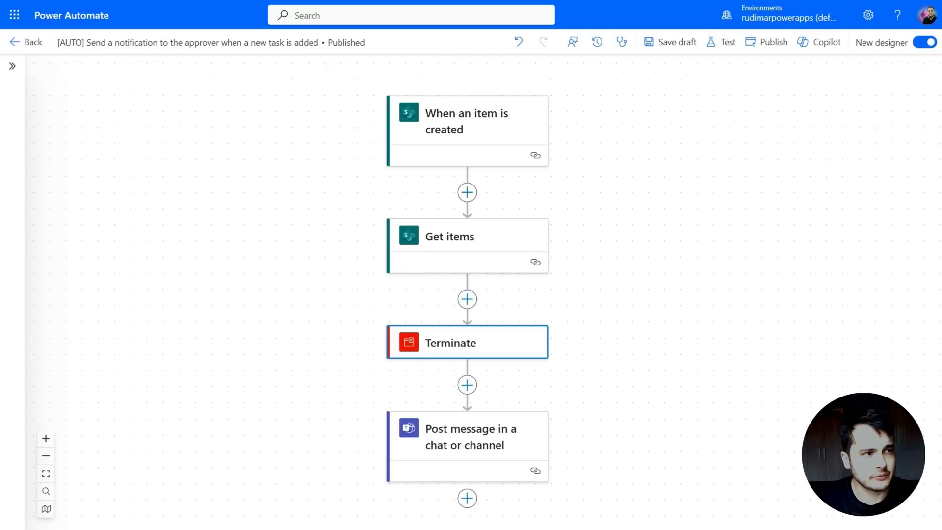
key(alt+Tab)
drag(599, 138, 582, 2)
drag(788, 69, 48, 73)
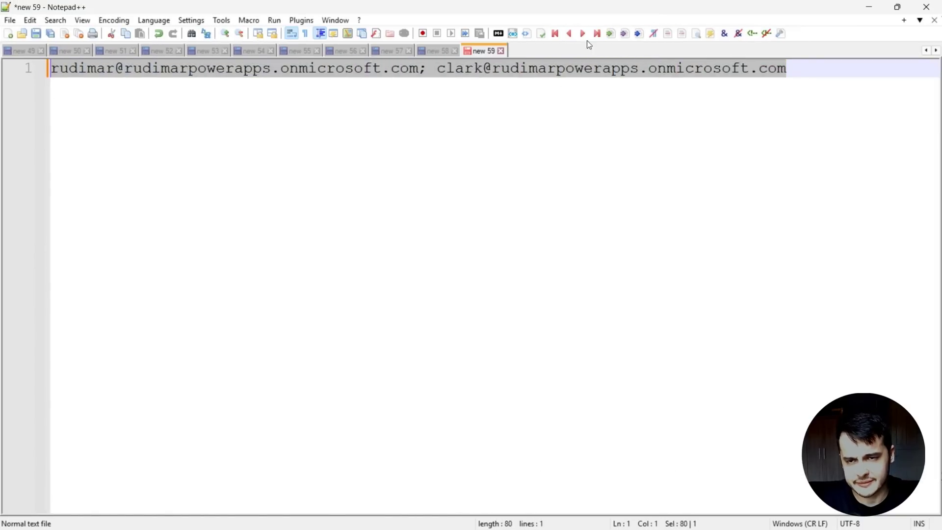
drag(579, 13, 585, 18)
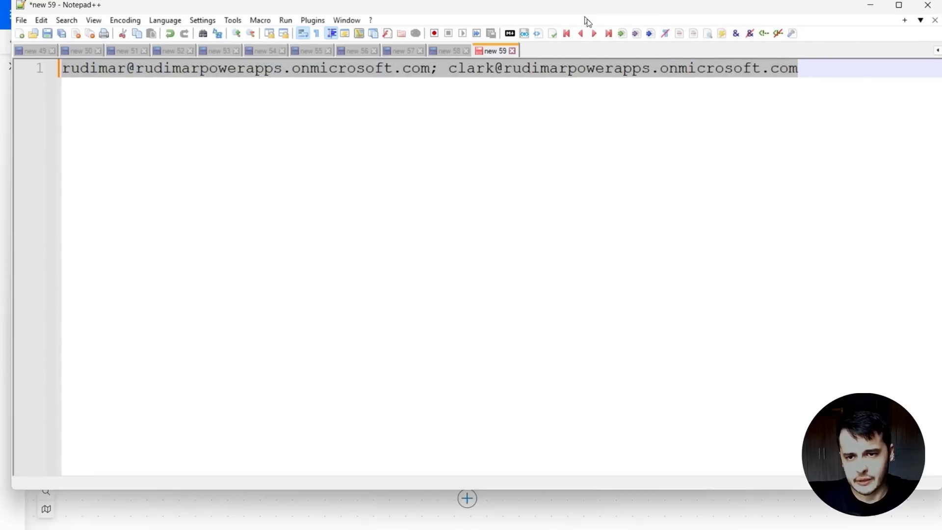
key(alt+Tab)
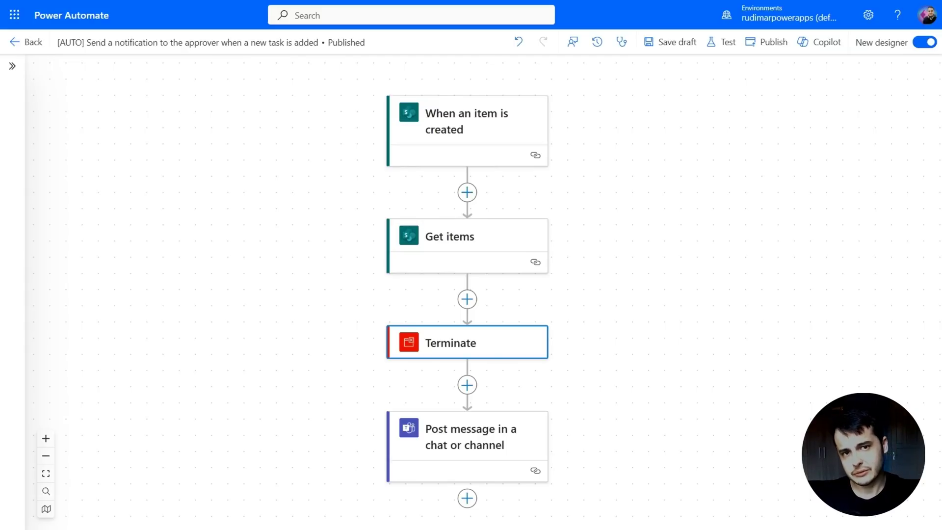
Deselect the Terminate card to show the four-step notification flow
click(763, 229)
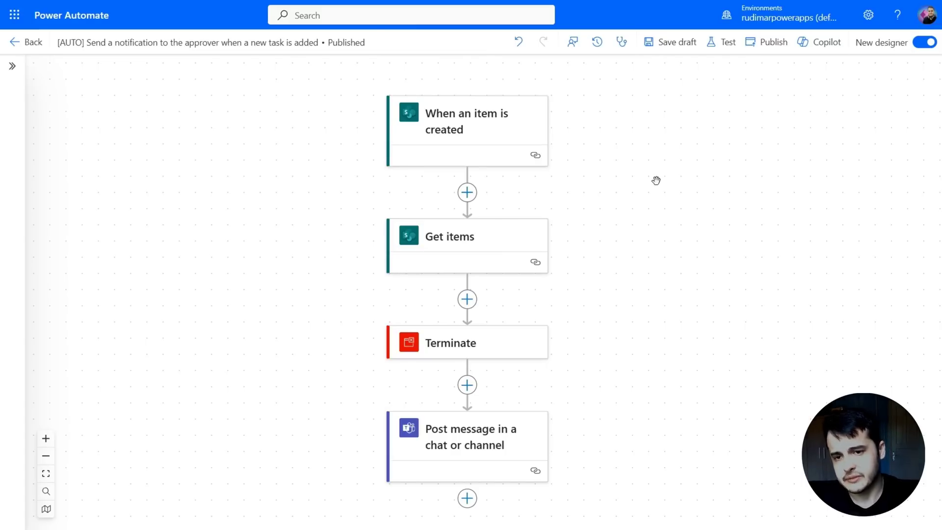
Insert an Initialize variable step after the trigger: name varEmails, type String, initial value left empty
click(467, 192)
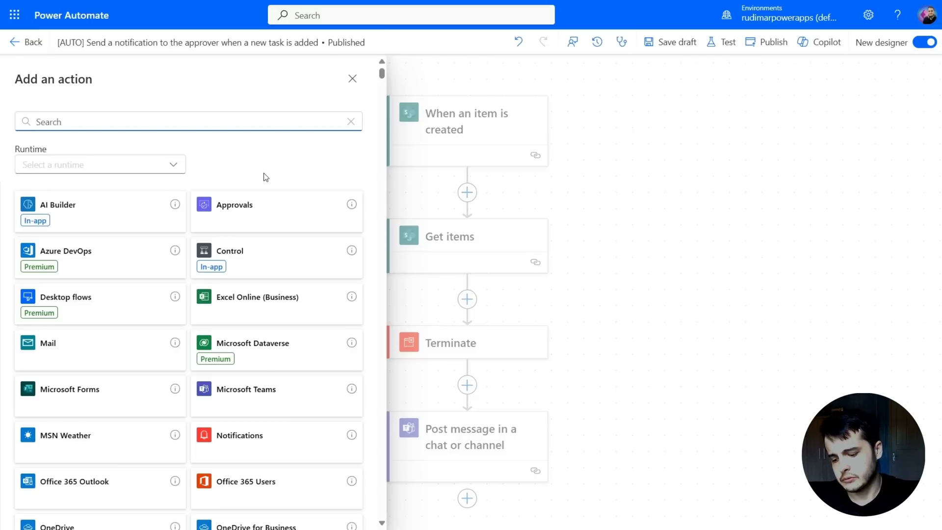
text(variable)
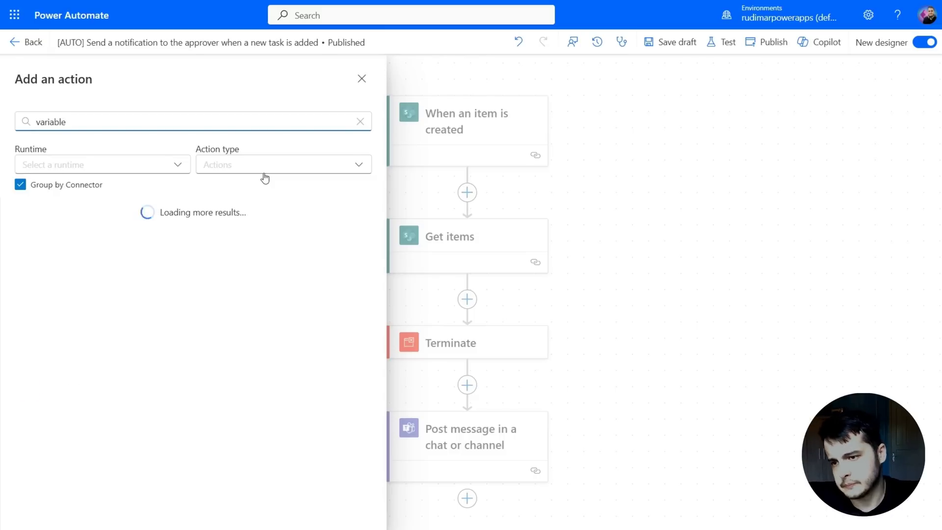
click(74, 286)
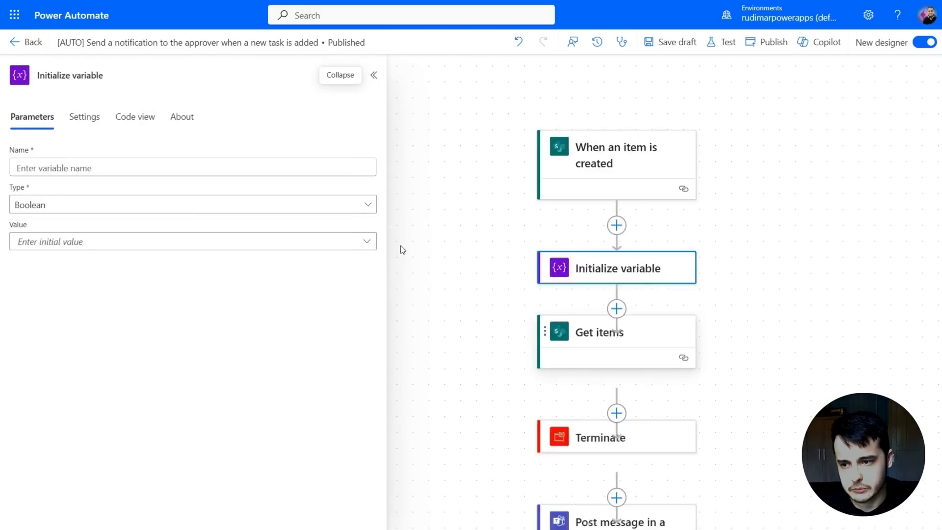
click(104, 168)
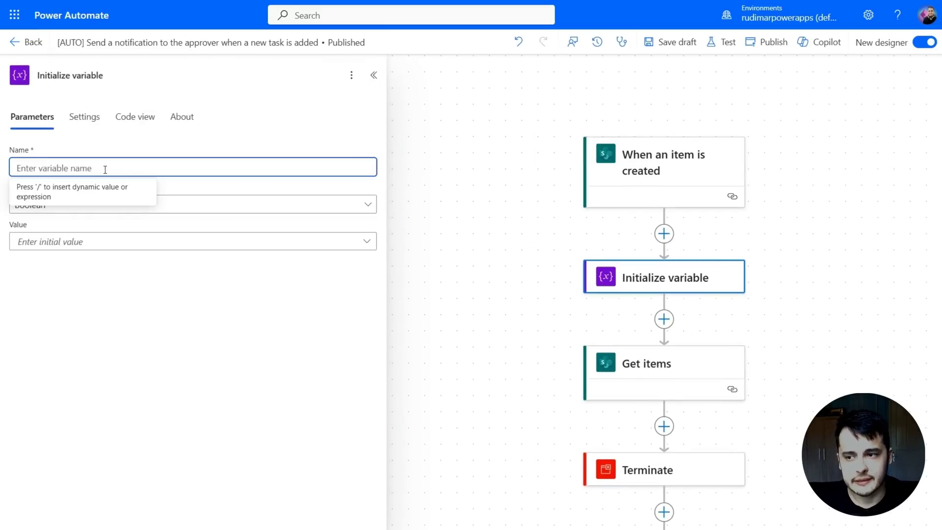
text(varEmails)
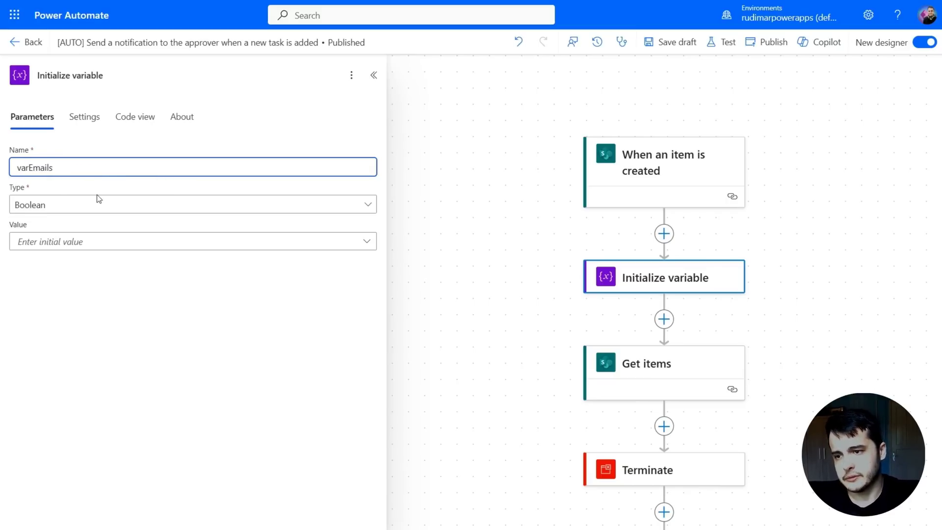
click(90, 211)
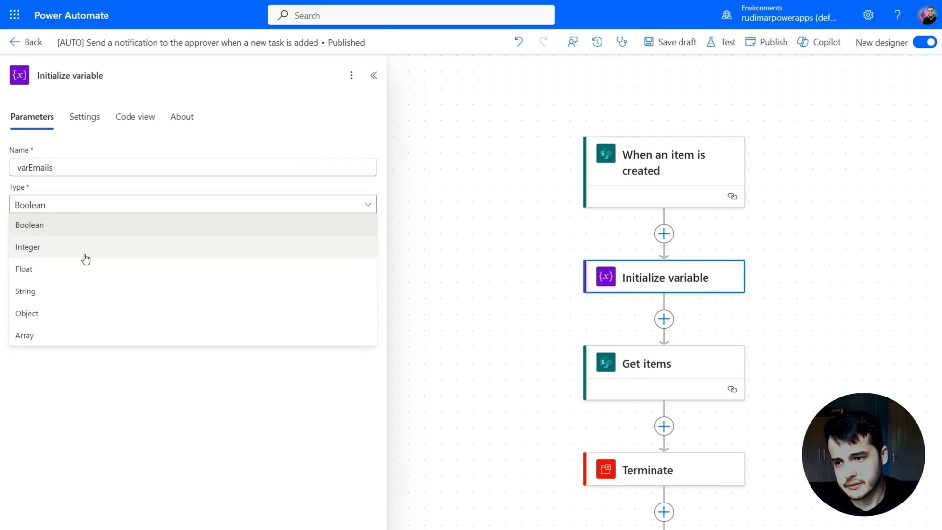
click(53, 297)
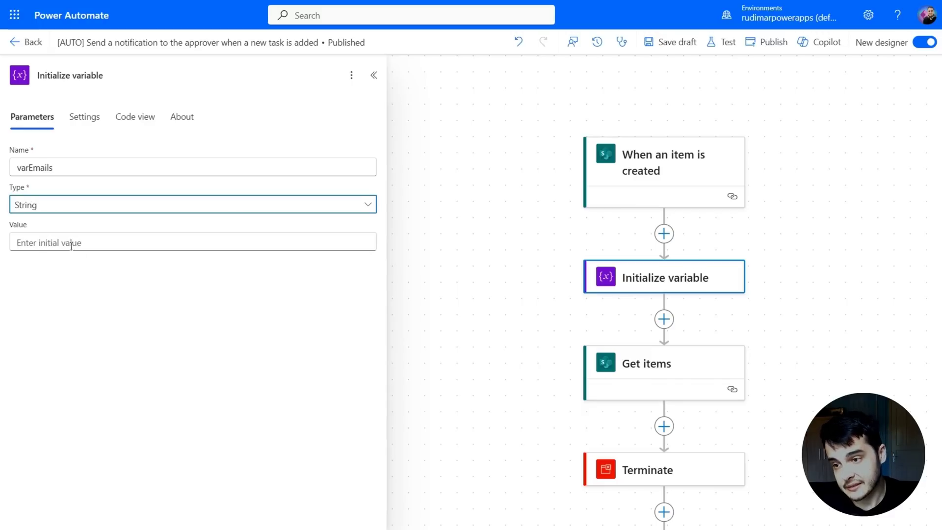
click(88, 242)
click(288, 345)
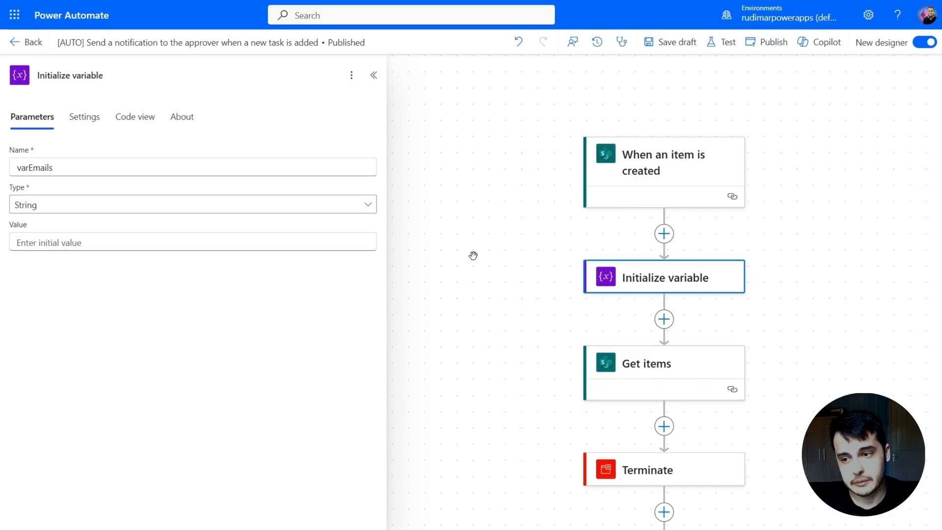
click(119, 77)
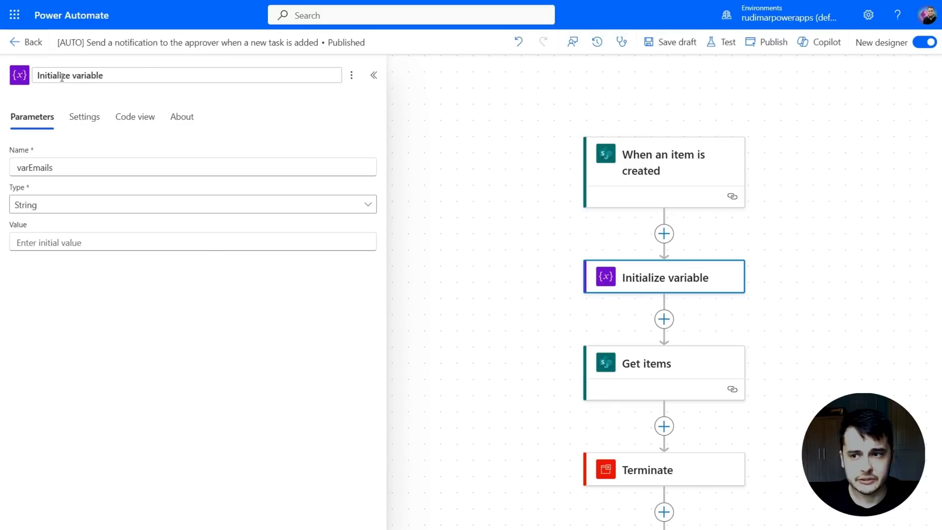
Append '- varEmails' to the variable step's title so it reads 'Initialize variable - varEmails'
click(154, 81)
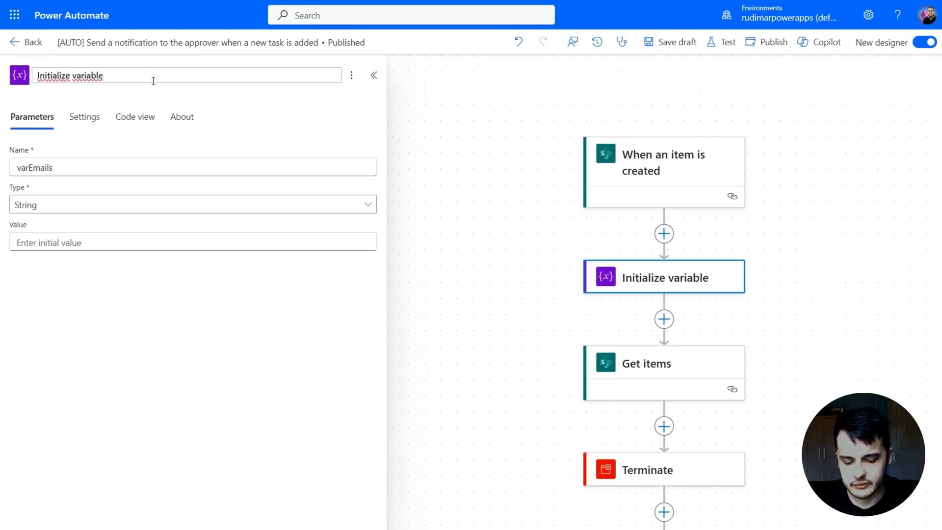
text(-)
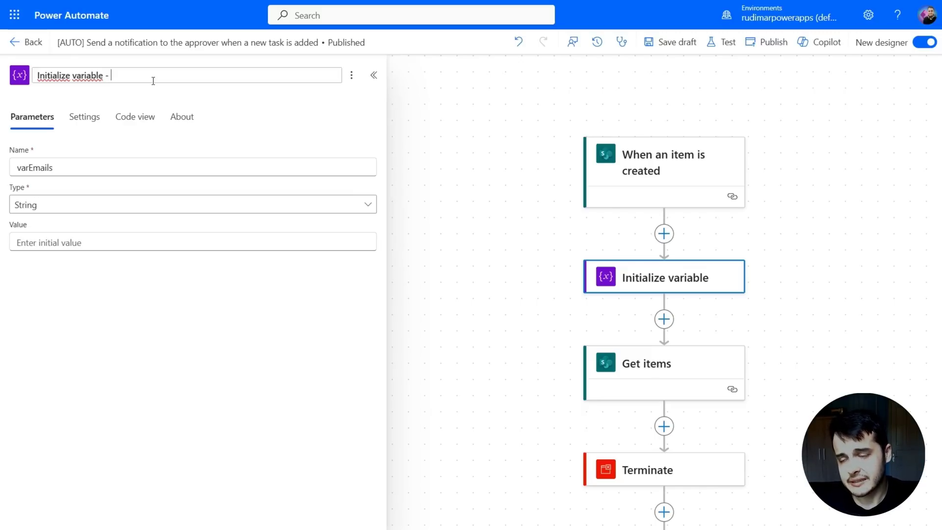
text(varEmail)
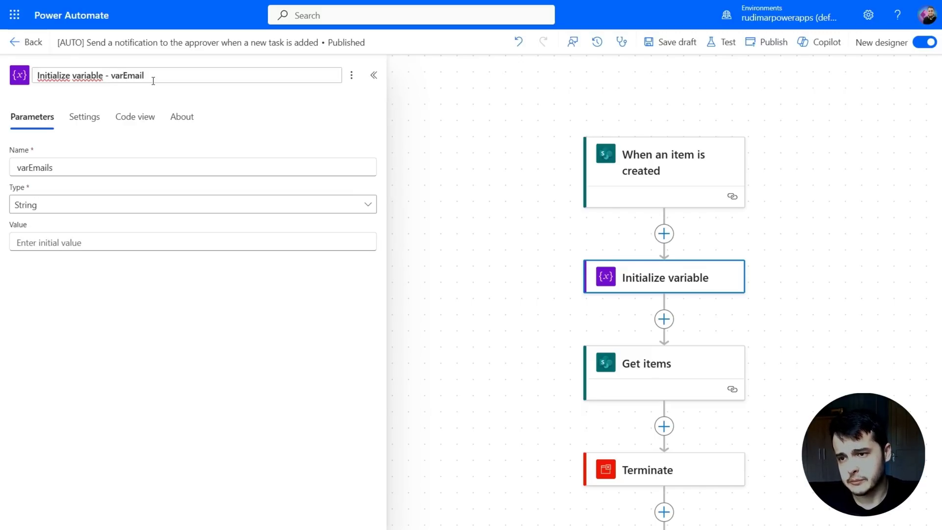
text(s)
drag(663, 449, 594, 353)
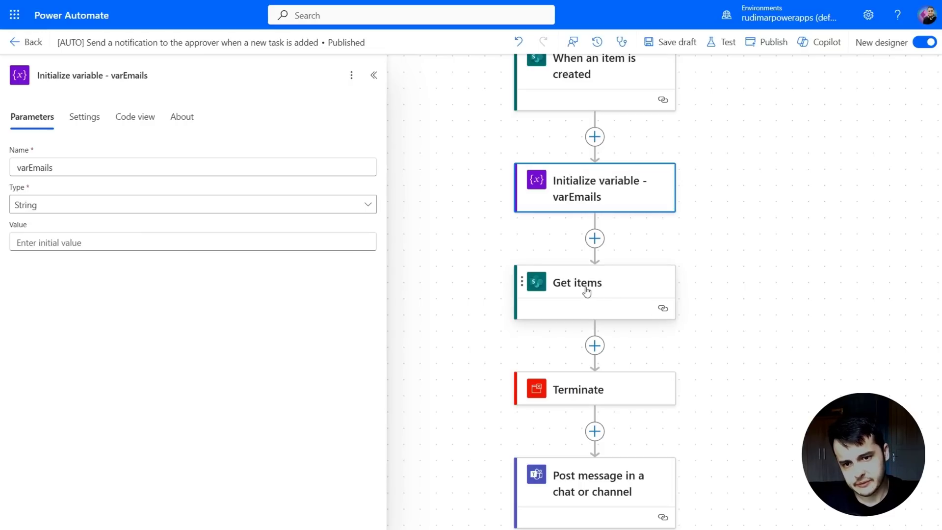
Insert a Set variable step between Get items and Terminate with varEmails as its Name
click(595, 346)
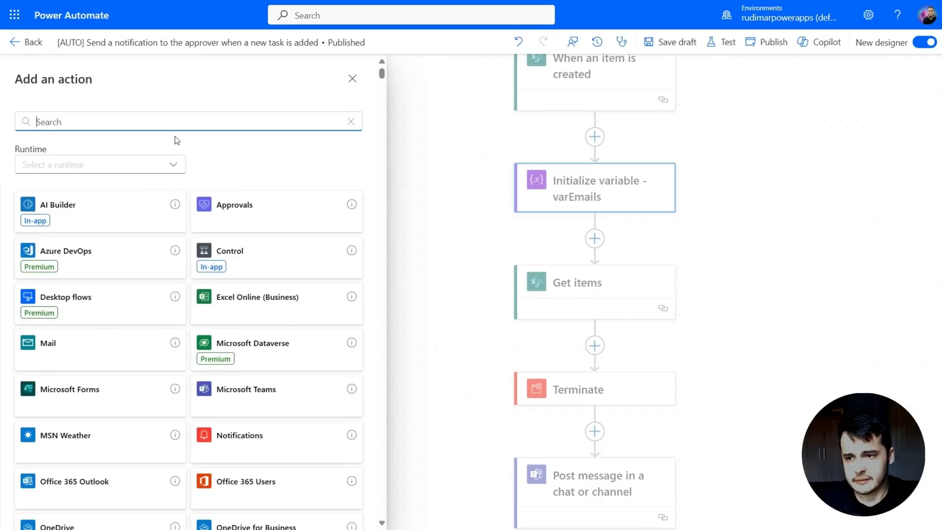
text(variable)
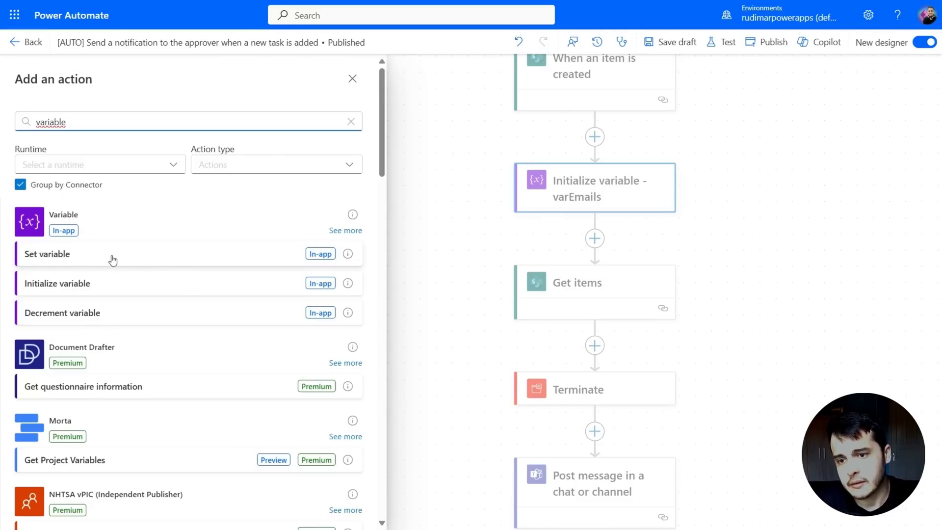
click(113, 260)
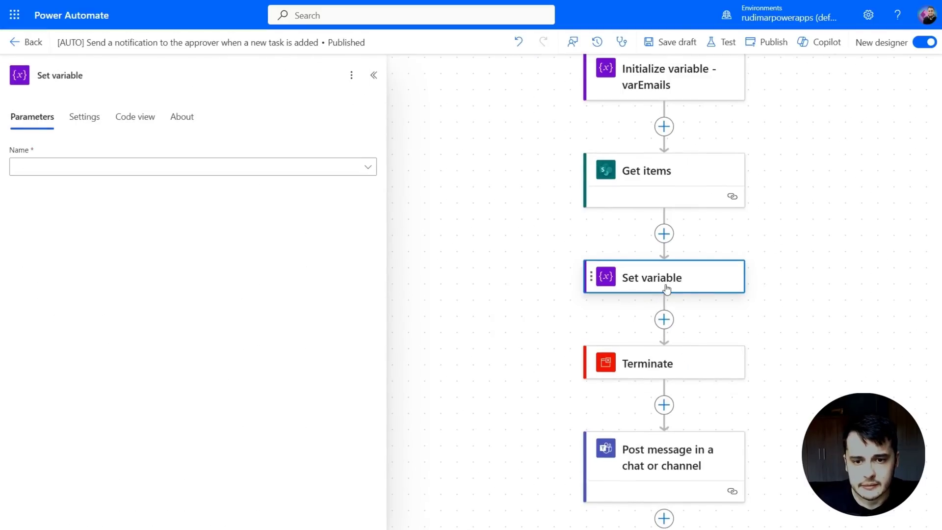
click(250, 169)
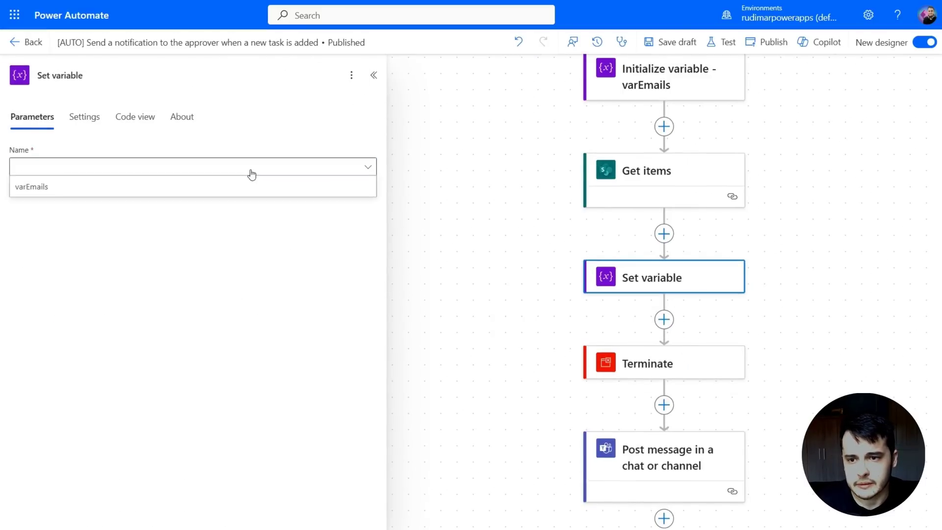
click(37, 193)
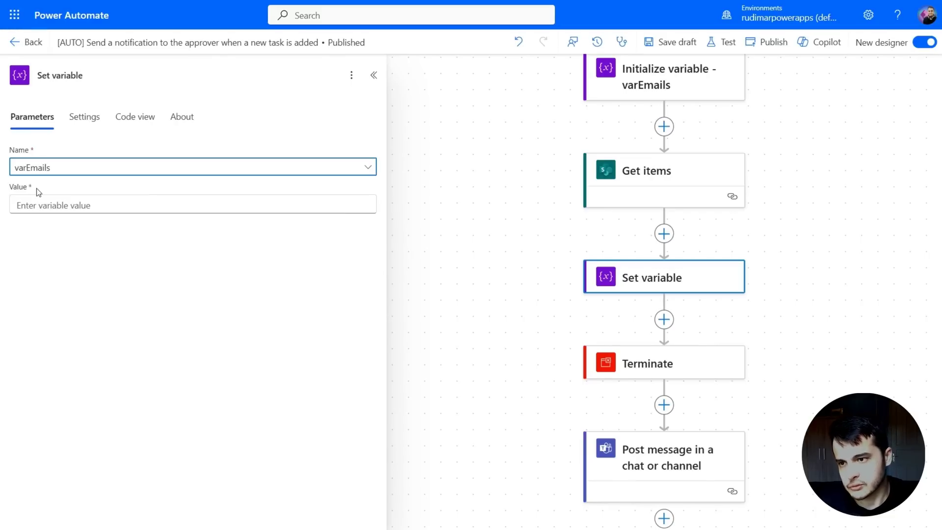
click(55, 207)
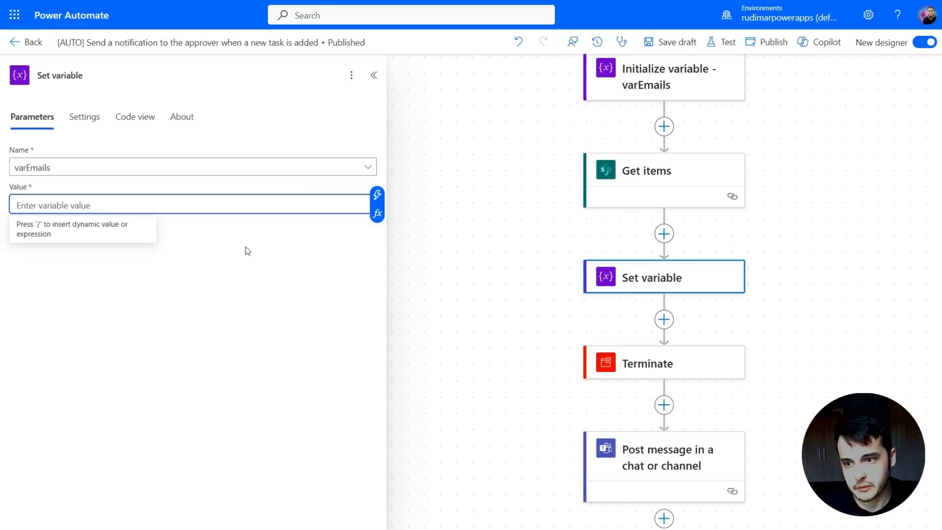
click(377, 195)
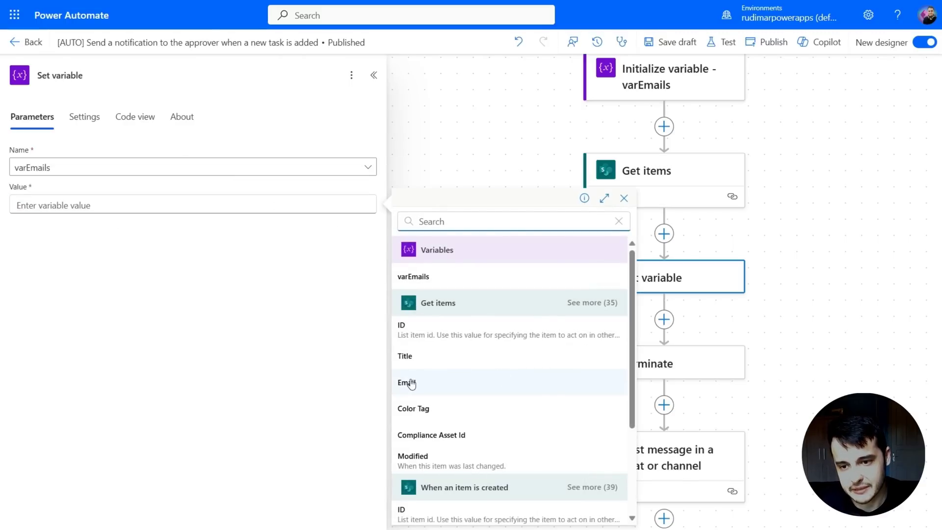
Set varEmails' value to the Get items Email field, wrapping Set variable in a For each loop
click(576, 305)
scroll(514, 368, down, 1)
scroll(514, 368, down, 1)
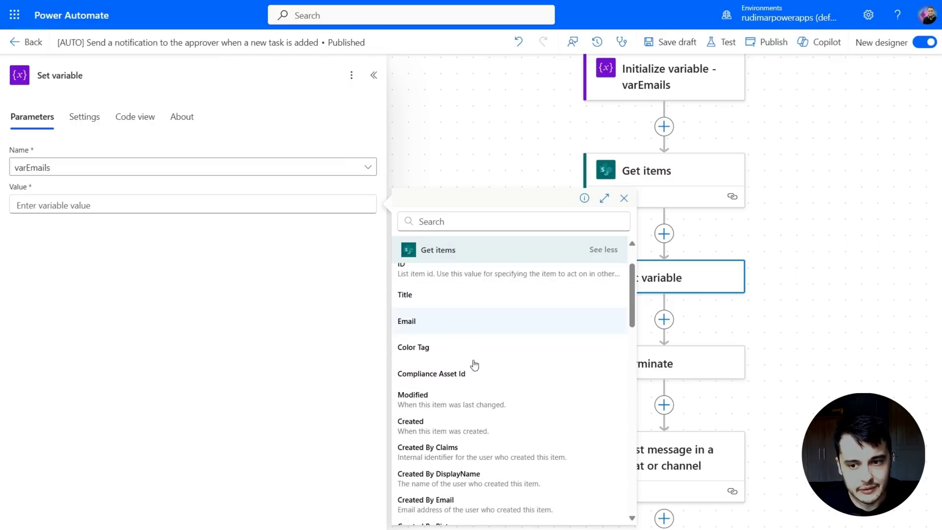
scroll(499, 353, down, 3)
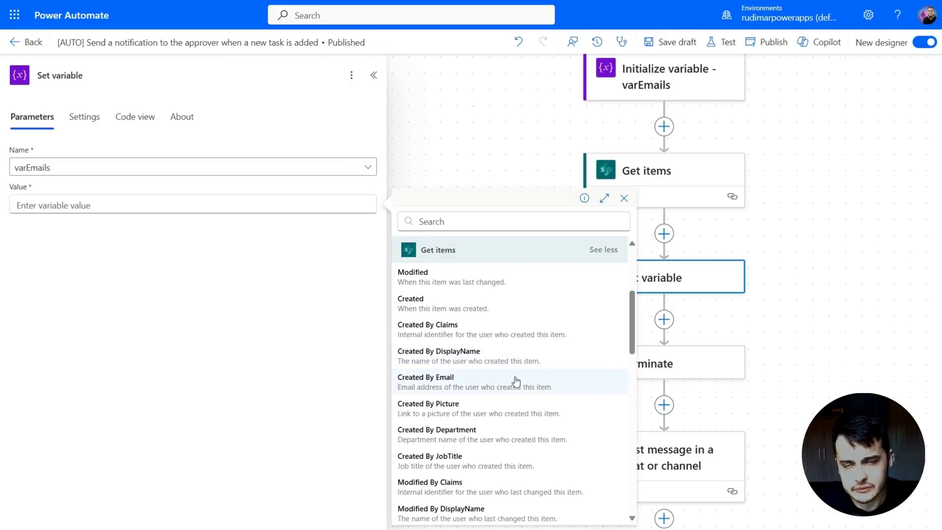
scroll(518, 388, down, 5)
scroll(524, 420, up, 10)
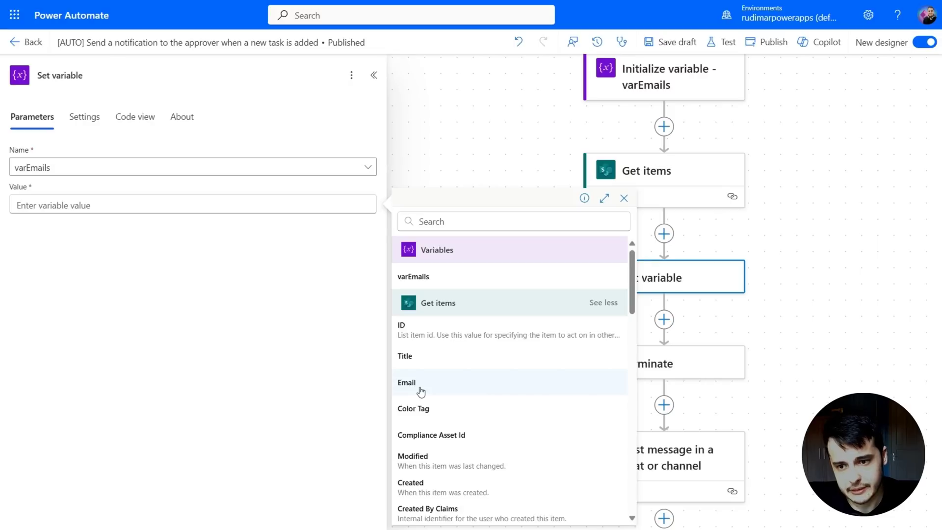
click(421, 391)
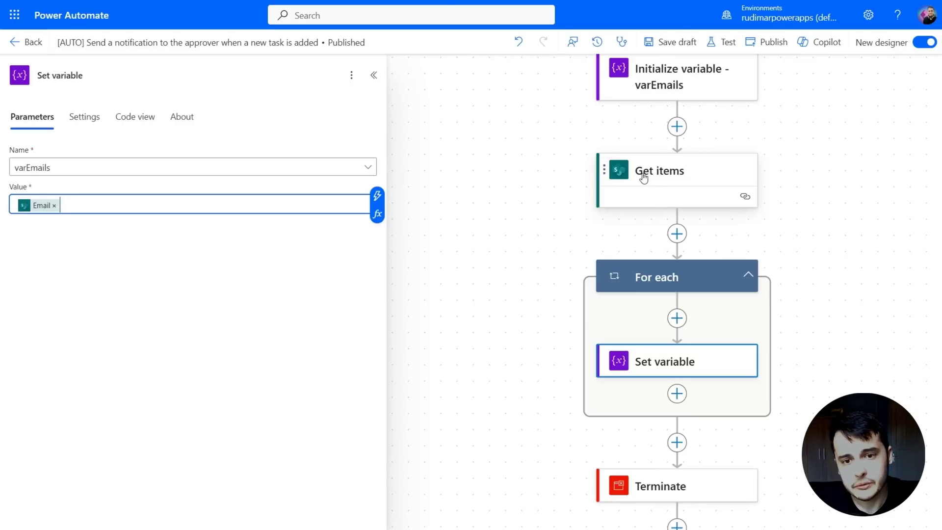
Pan the canvas to view the whole For each loop containing Set variable
drag(825, 160, 782, 160)
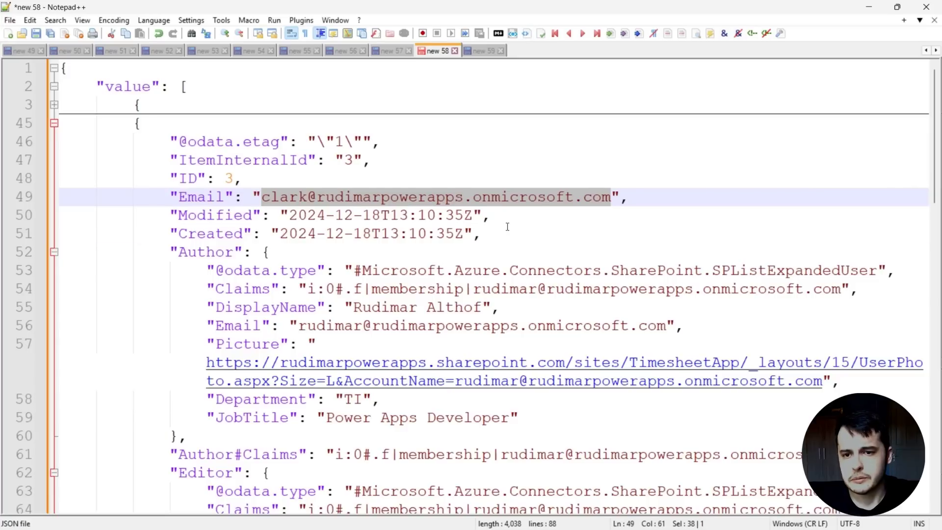
Unfold the Get items JSON in Notepad++, compare the items' Email fields, then minimize it
key(Down)
key(Down)
click(54, 106)
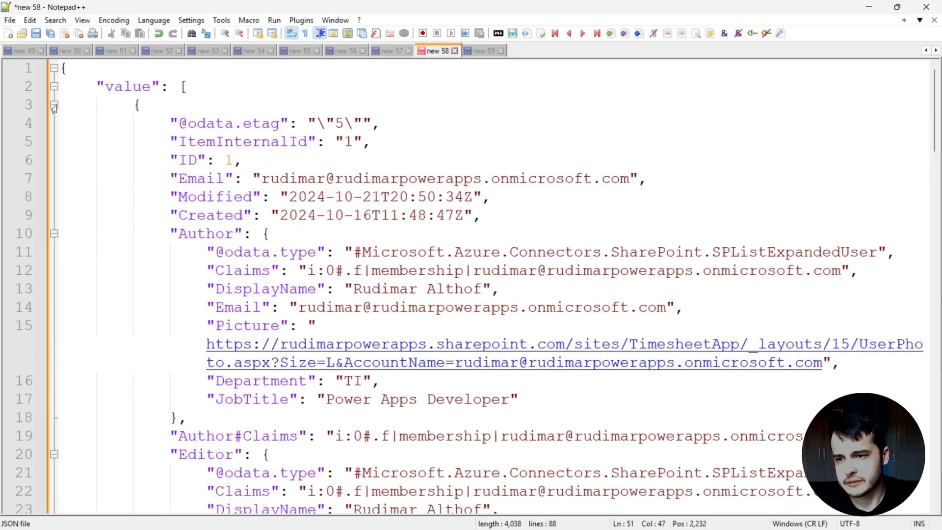
drag(97, 85, 151, 344)
scroll(139, 209, down, 5)
drag(131, 87, 270, 436)
click(869, 7)
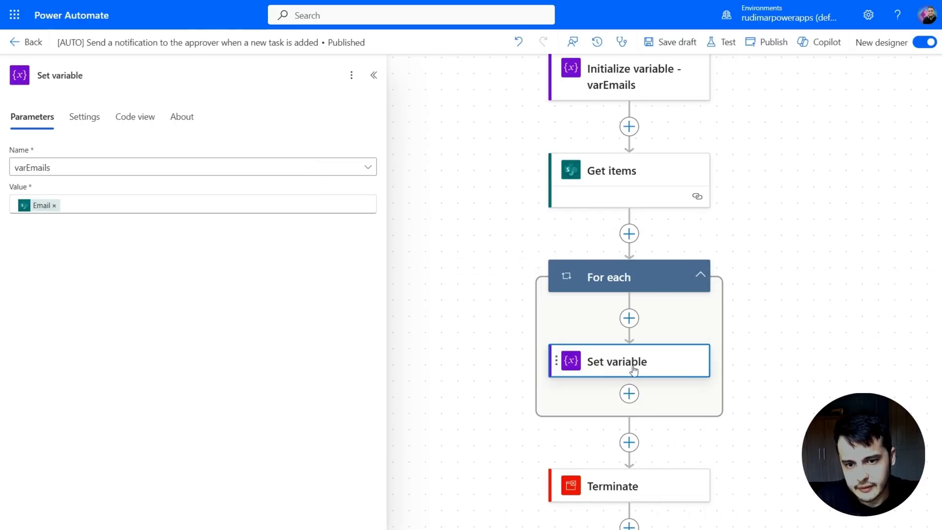
drag(881, 342, 819, 224)
scroll(604, 242, down, 2)
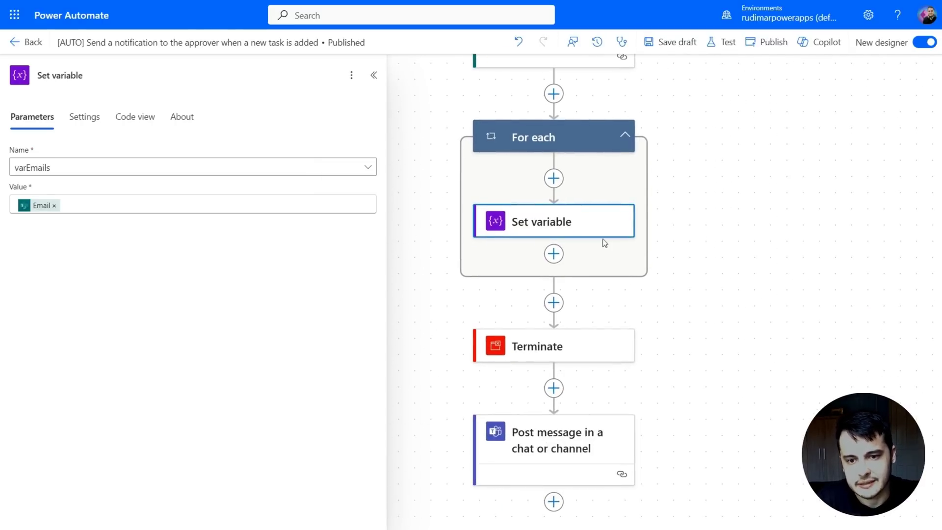
scroll(711, 211, up, 3)
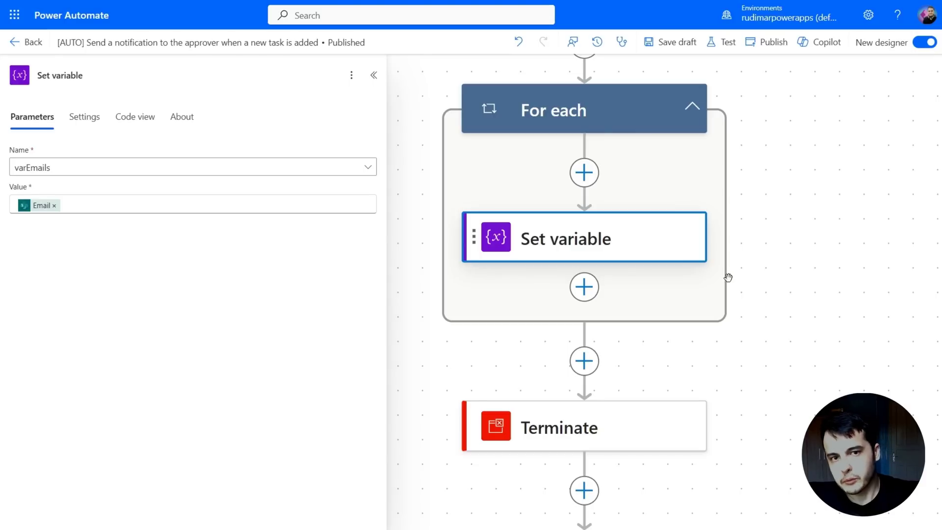
scroll(770, 253, up, 1)
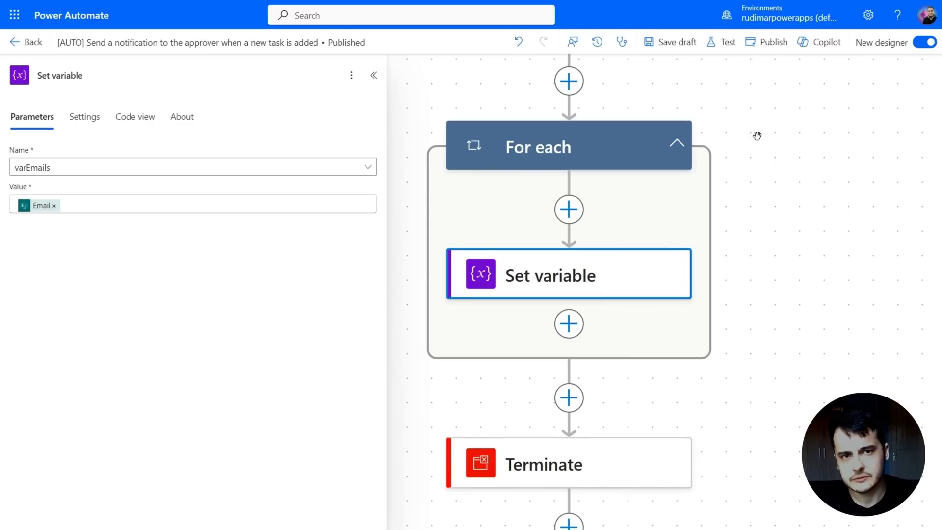
Publish the flow and test it automatically with a recently used trigger
click(728, 49)
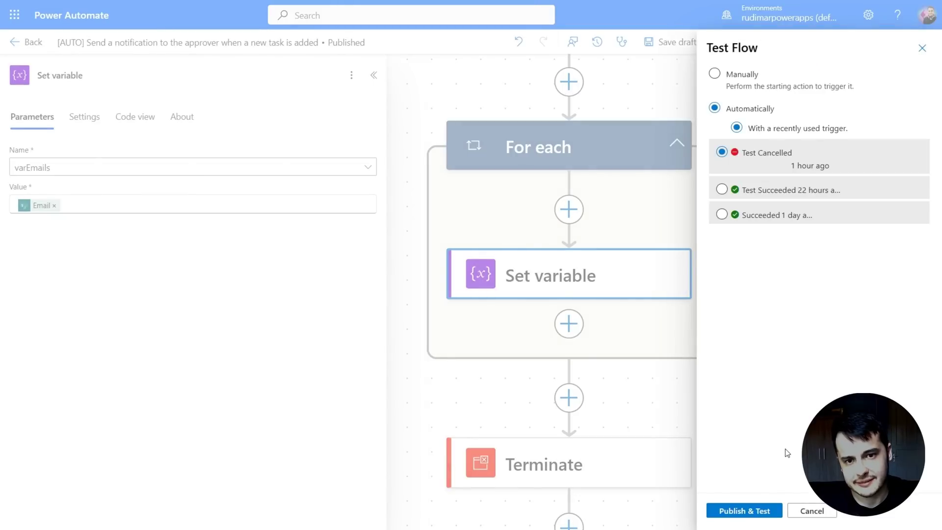
click(759, 511)
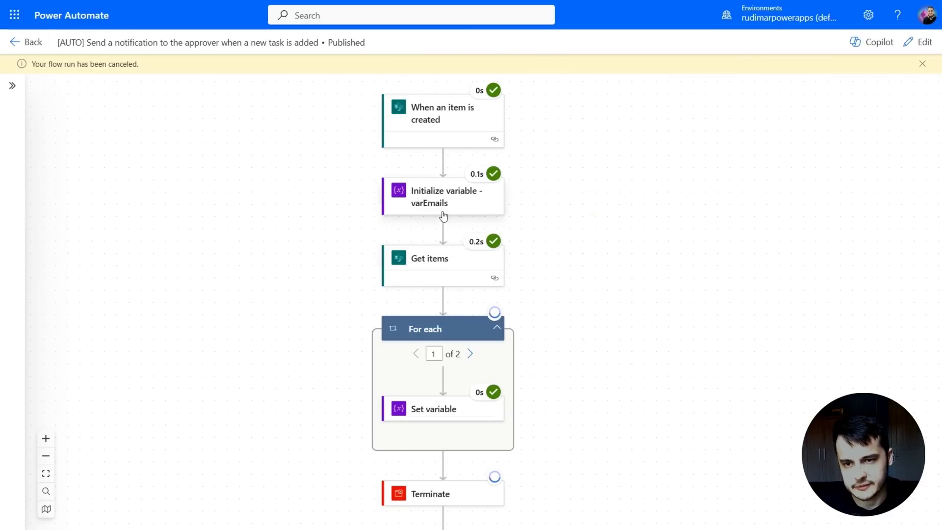
click(447, 216)
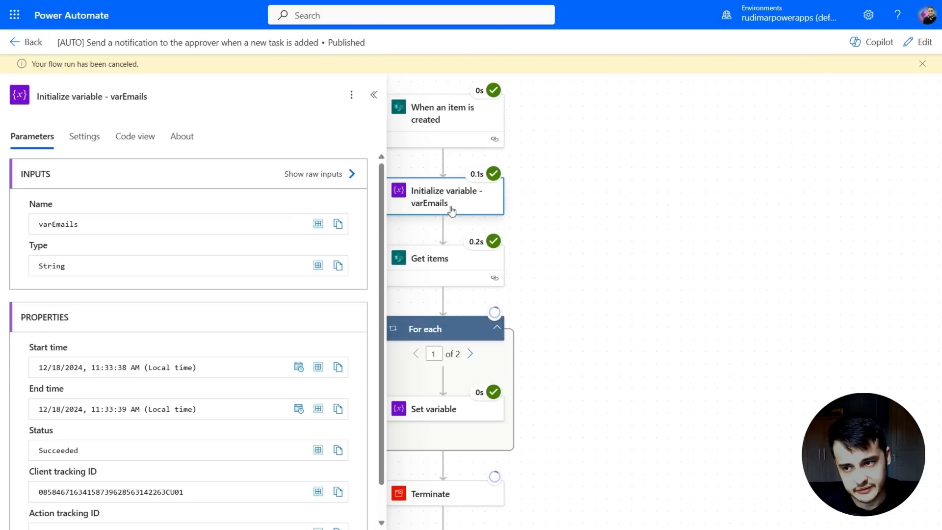
scroll(336, 240, down, 1)
click(563, 191)
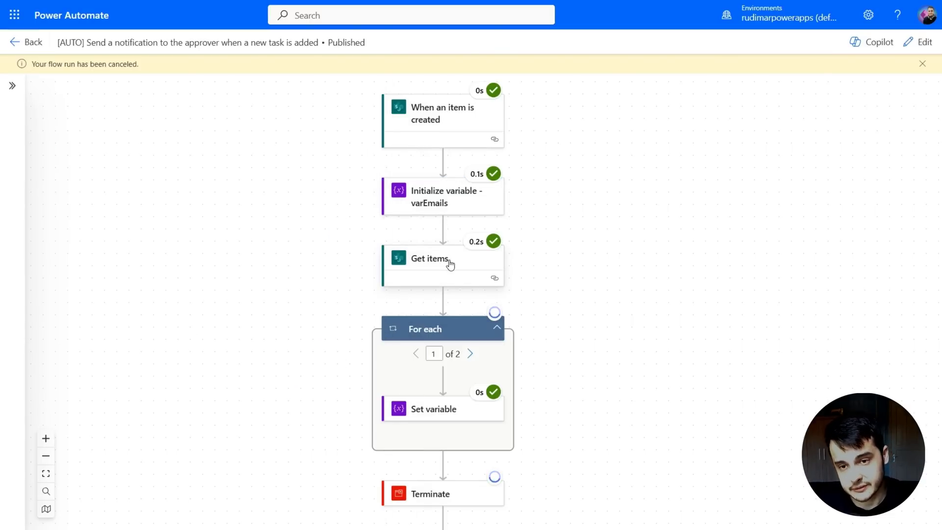
scroll(450, 264, down, 2)
scroll(453, 313, up, 3)
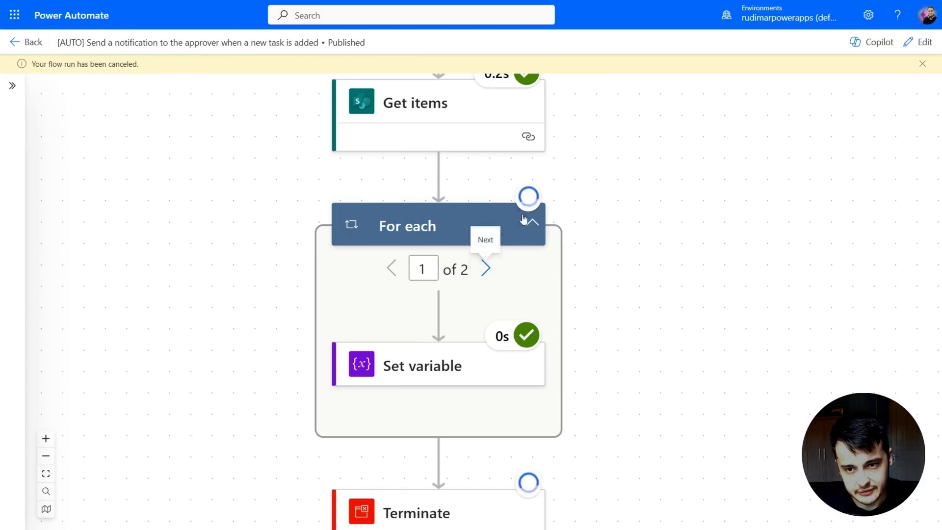
click(486, 270)
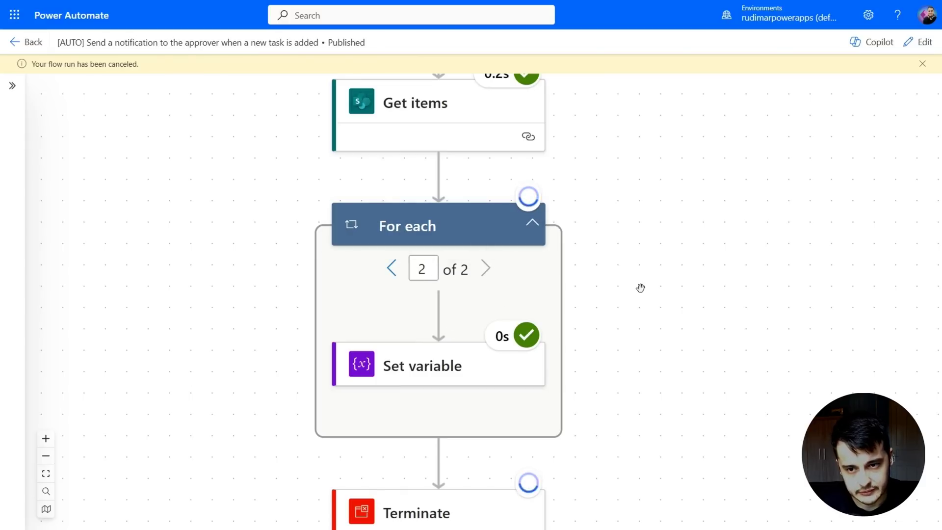
scroll(626, 337, down, 2)
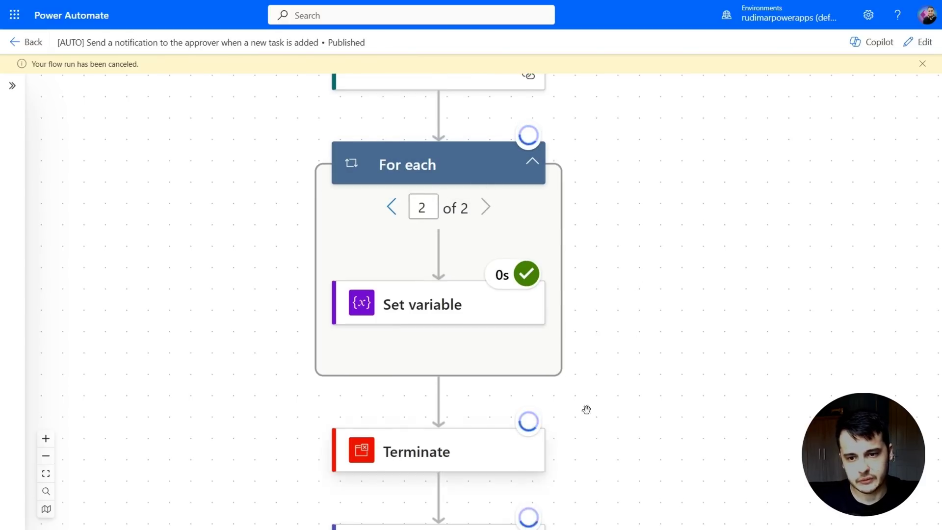
scroll(679, 400, up, 1)
click(391, 237)
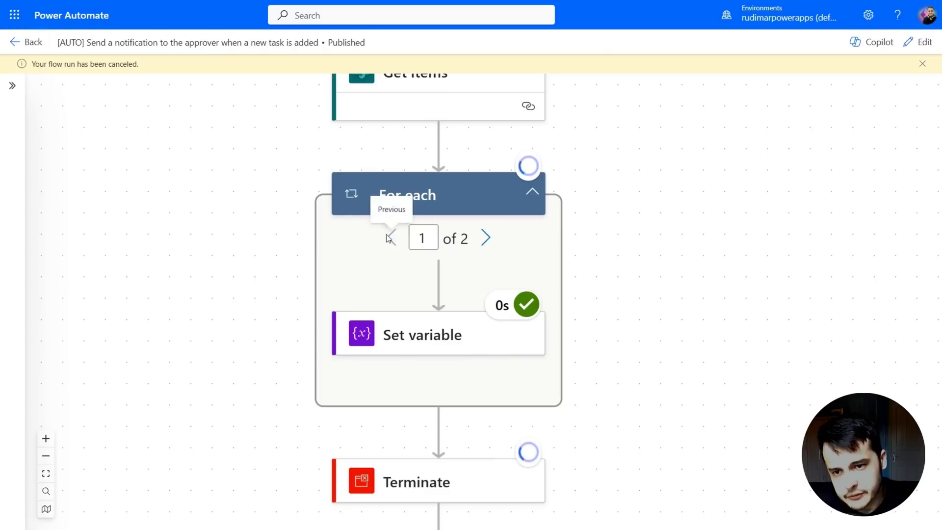
click(433, 343)
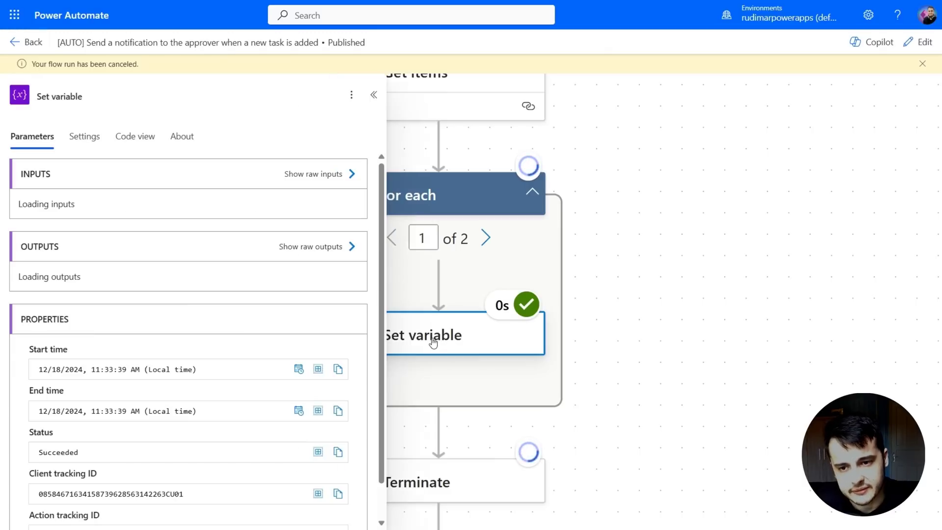
drag(238, 270, 31, 269)
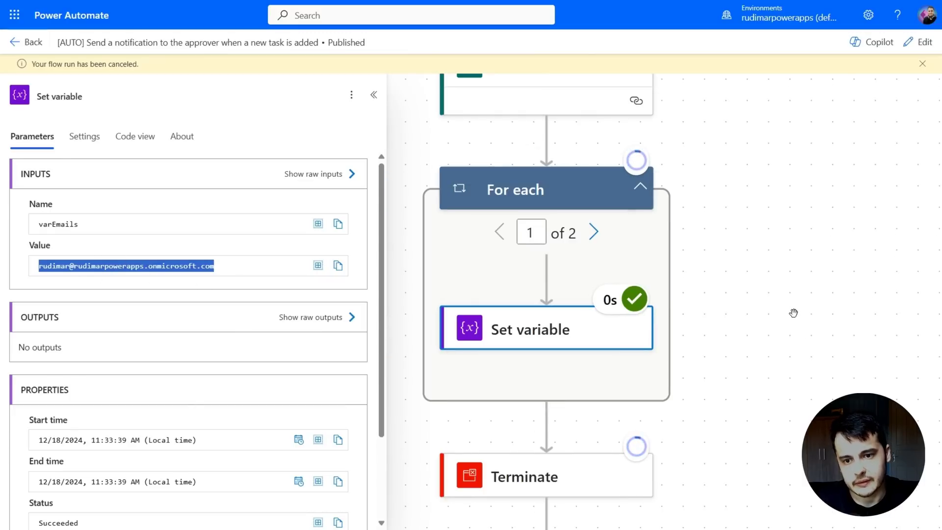
click(594, 231)
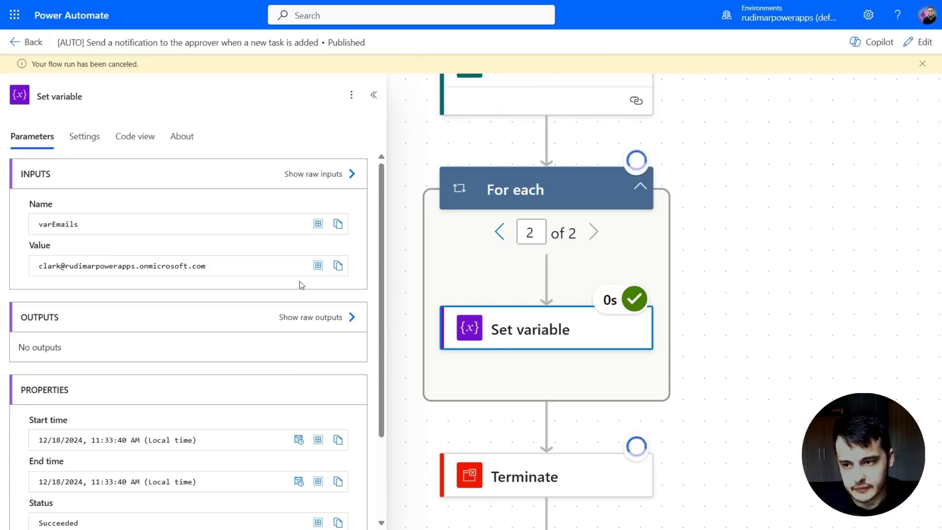
drag(205, 266, 39, 266)
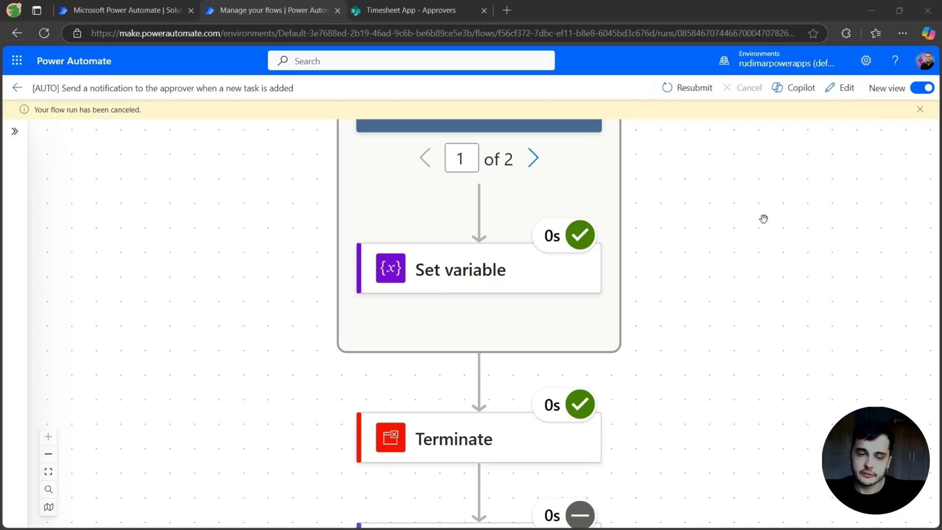
scroll(764, 219, up, 2)
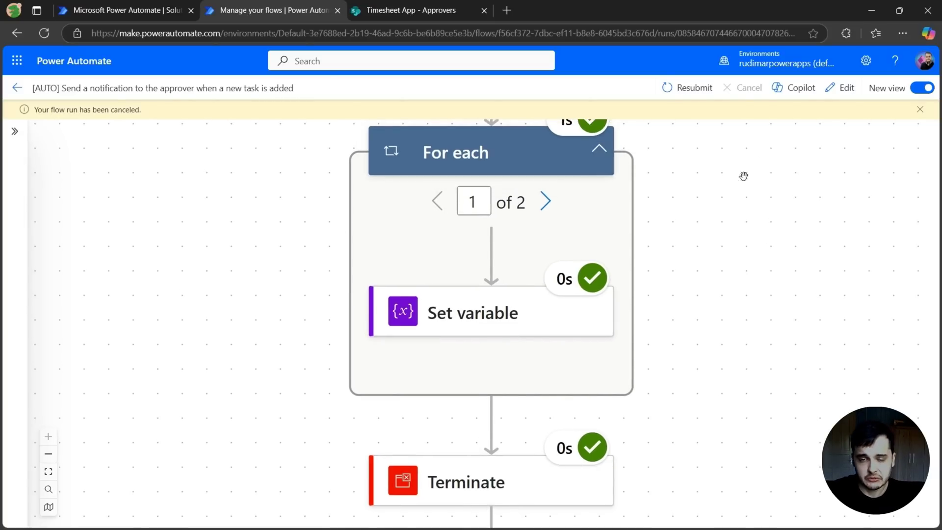
Back in edit mode, add a Compose action between the For each loop and Terminate
click(840, 98)
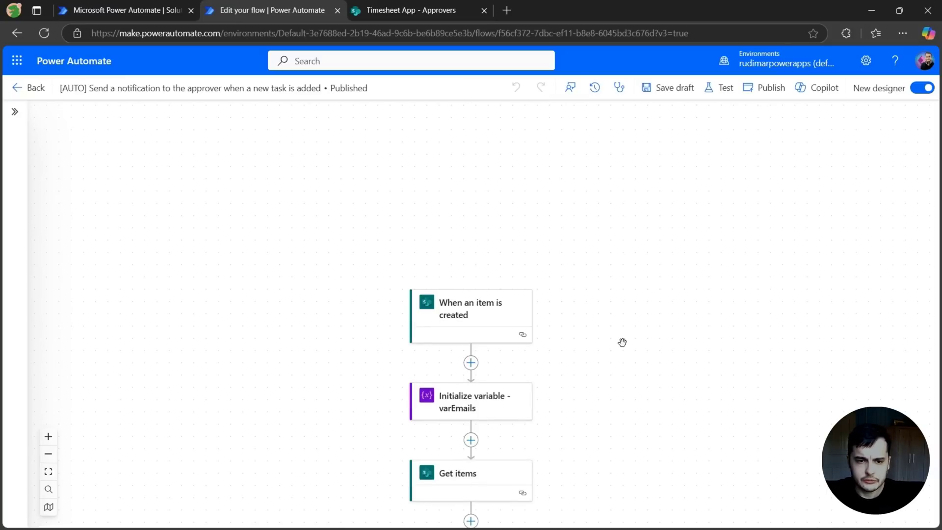
scroll(622, 340, up, 2)
scroll(623, 340, down, 5)
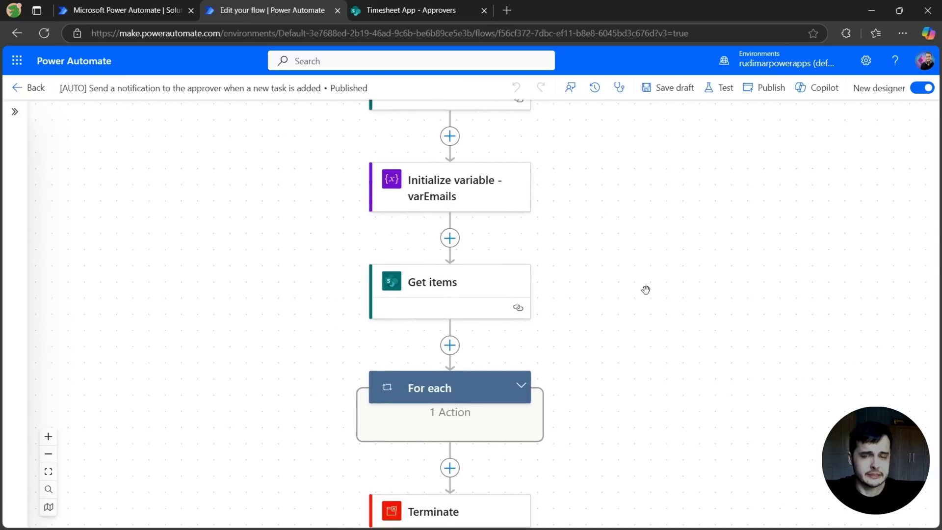
scroll(642, 233, down, 3)
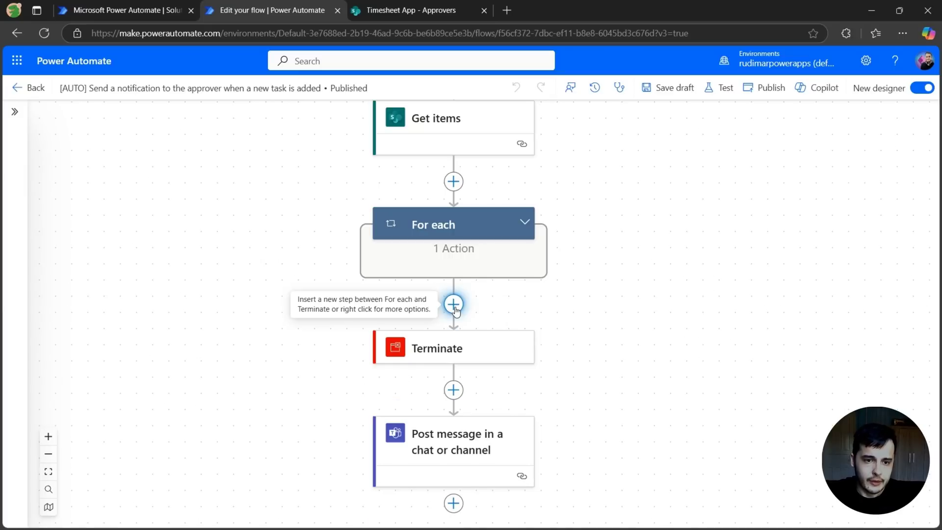
click(454, 304)
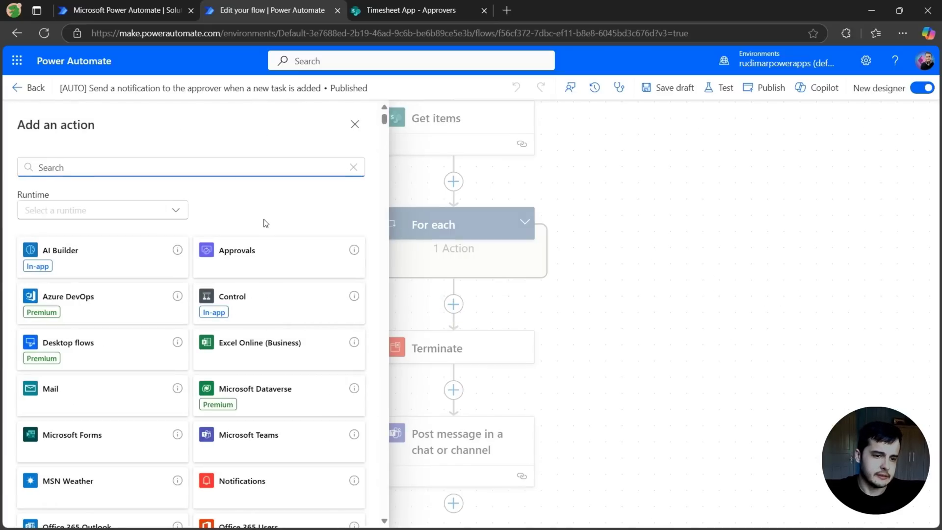
text(compose)
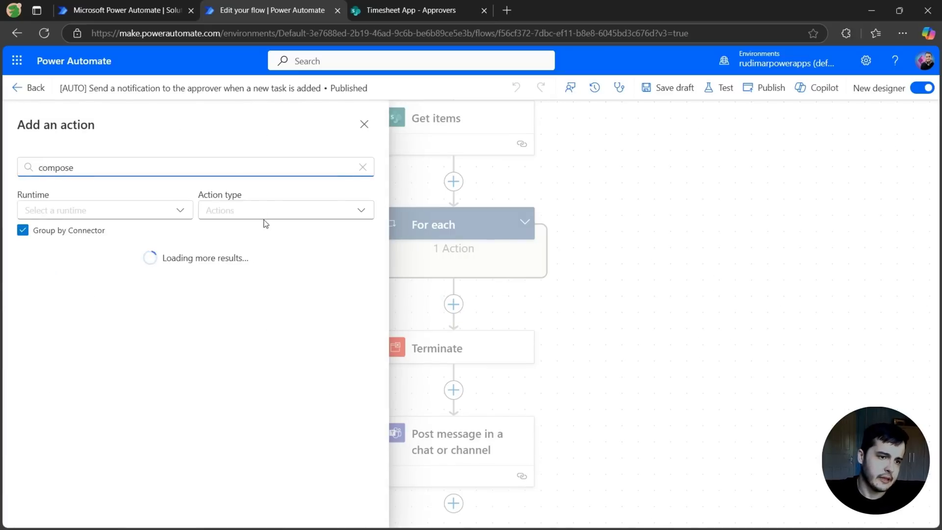
click(154, 297)
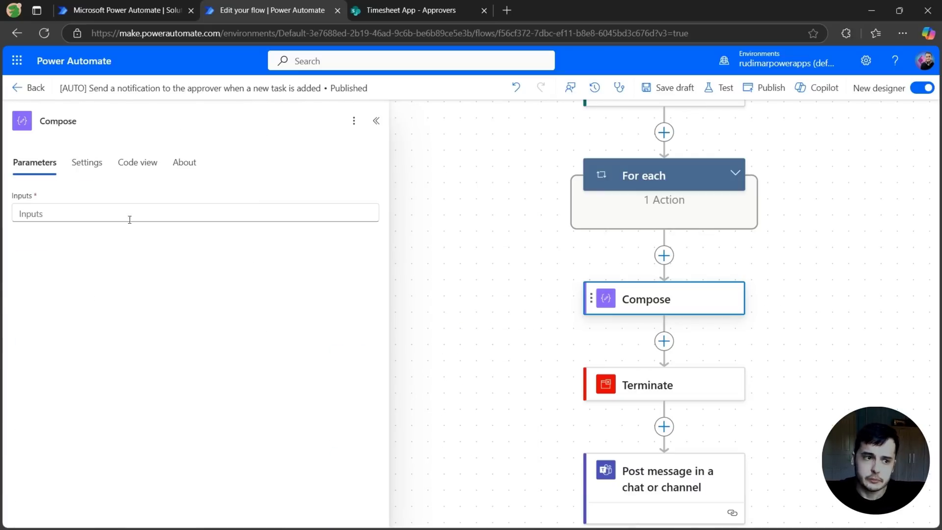
Set the Compose Inputs to varEmails from dynamic content, then expand the For each loop
click(98, 214)
click(379, 204)
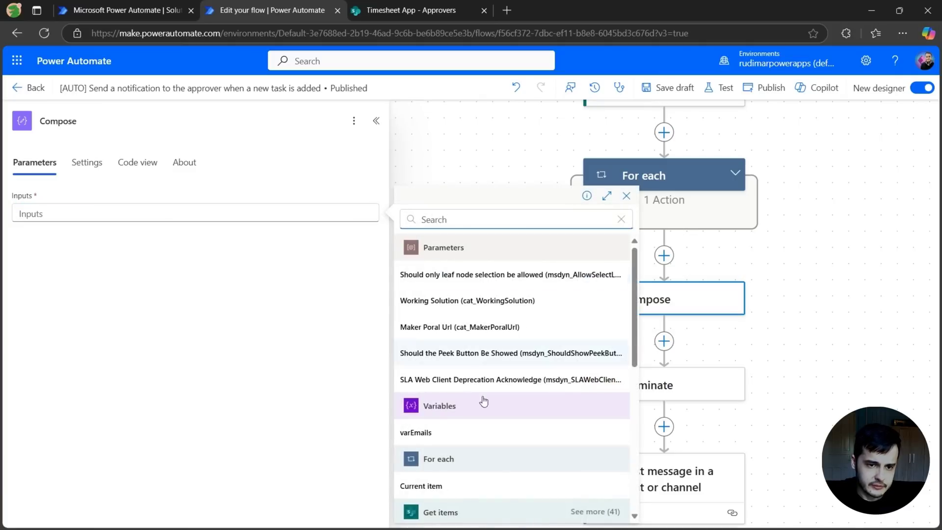
click(416, 438)
click(453, 282)
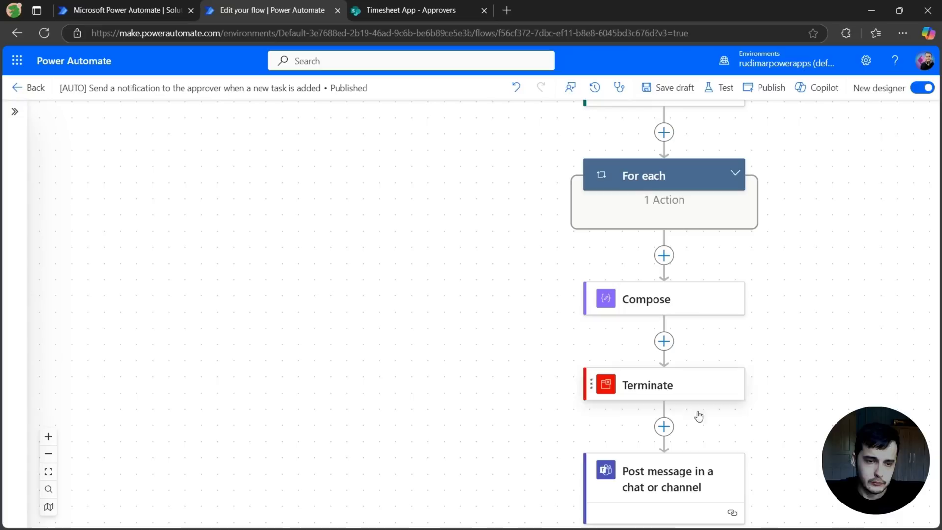
click(705, 314)
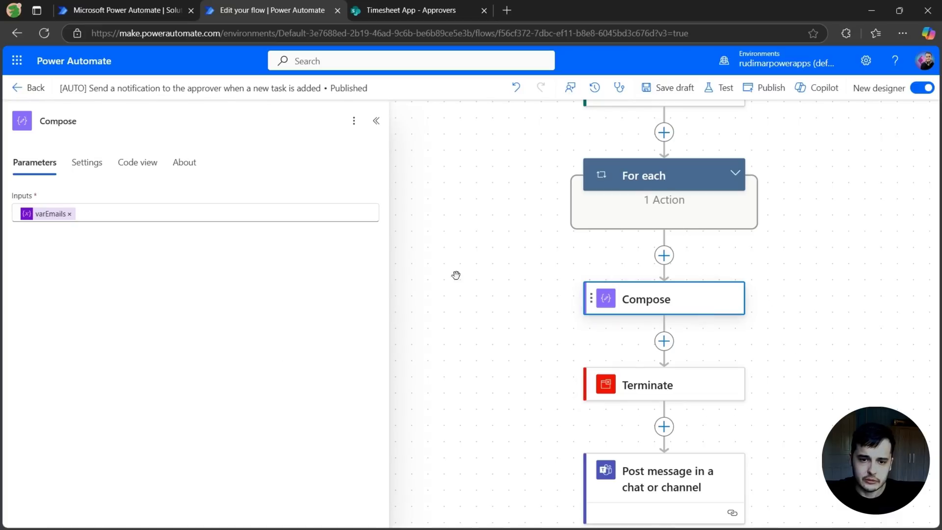
click(644, 176)
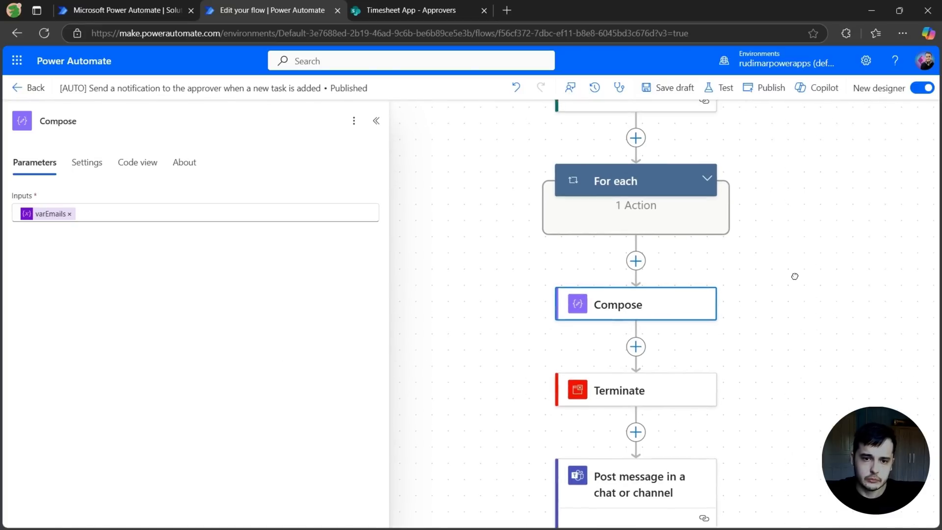
click(777, 237)
key(F11)
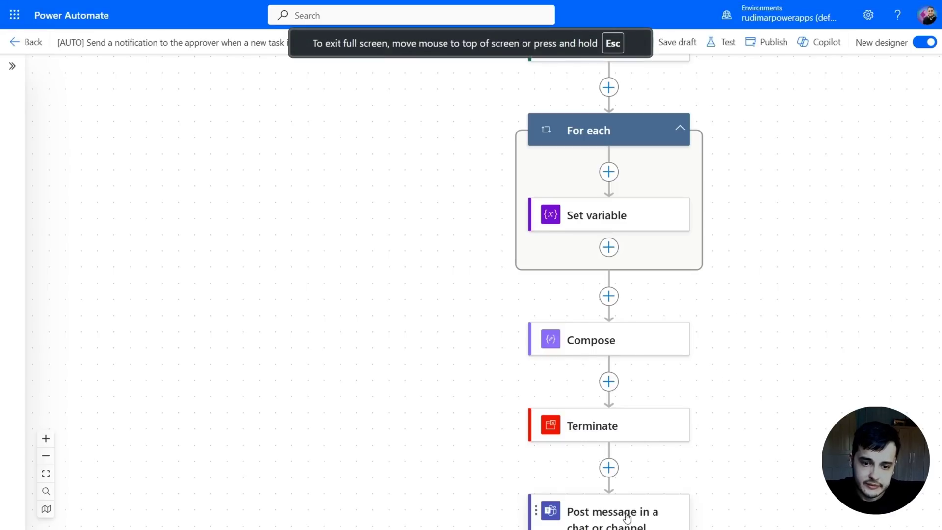
drag(627, 518, 647, 239)
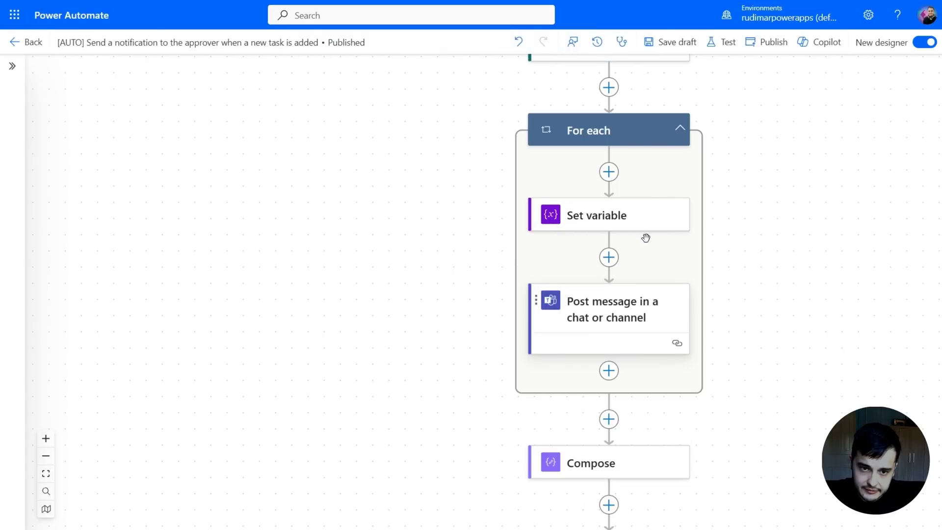
click(631, 318)
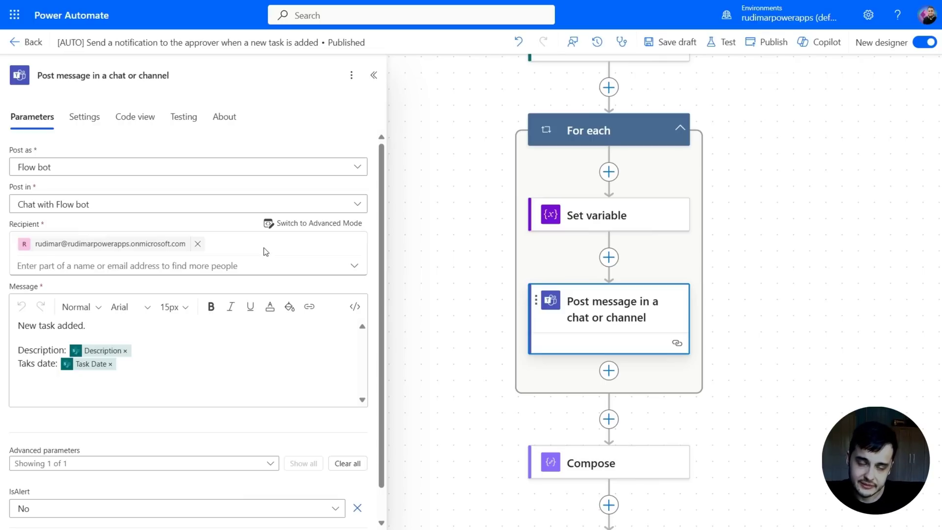
click(776, 237)
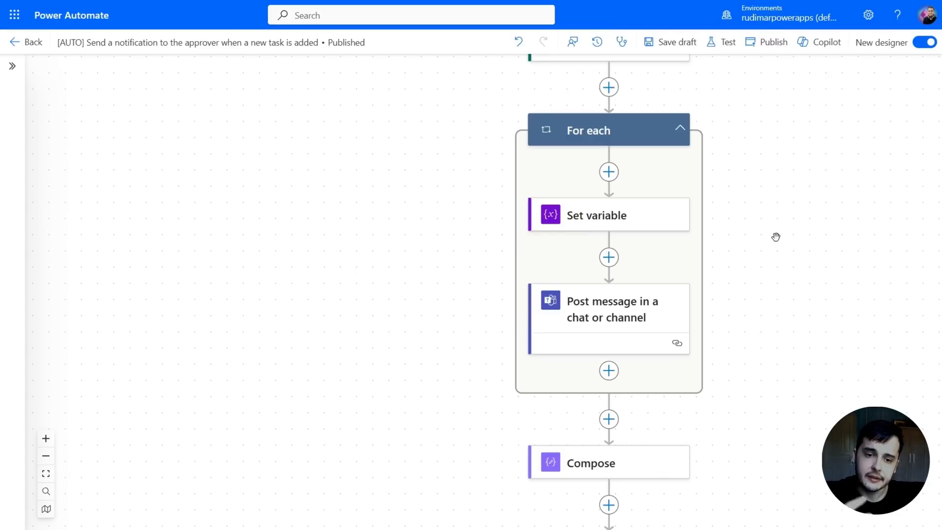
scroll(776, 237, down, 3)
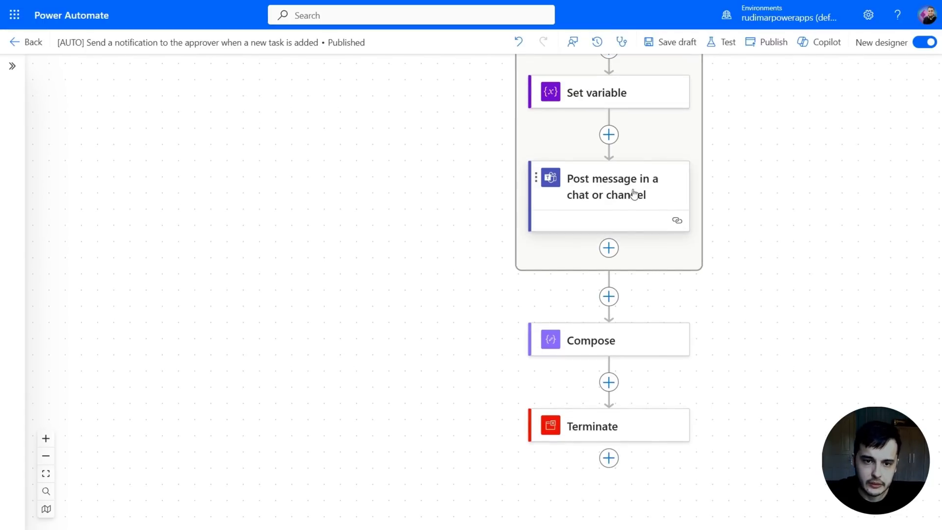
drag(633, 193, 637, 467)
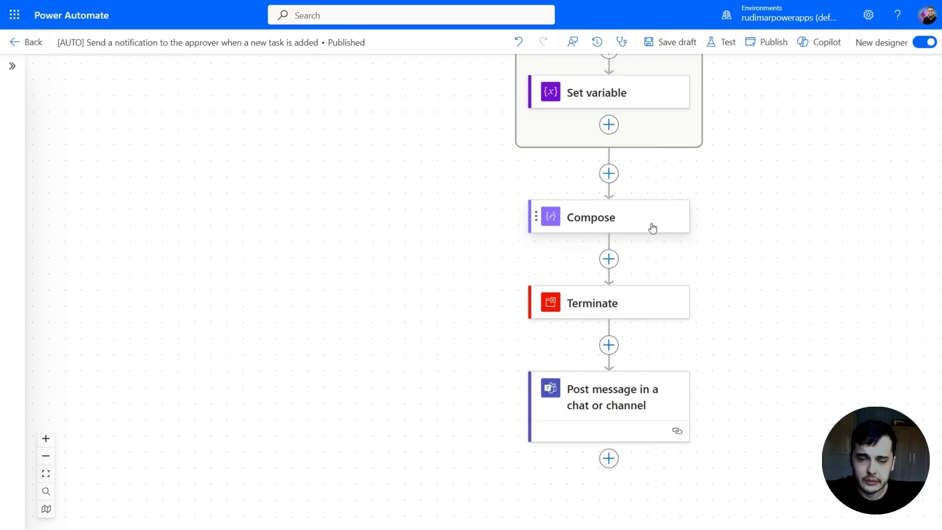
scroll(650, 224, up, 2)
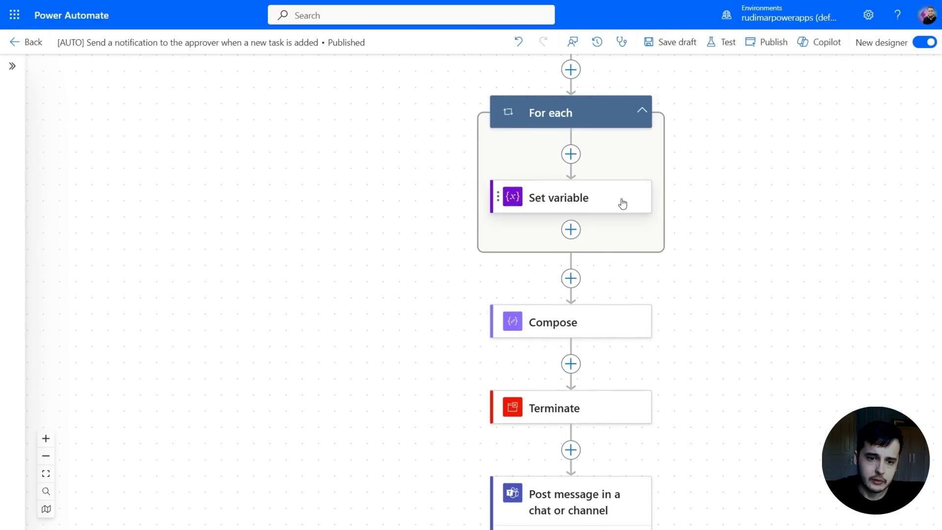
Publish the flow and test it automatically, reusing the most recent earlier run as the trigger
click(616, 240)
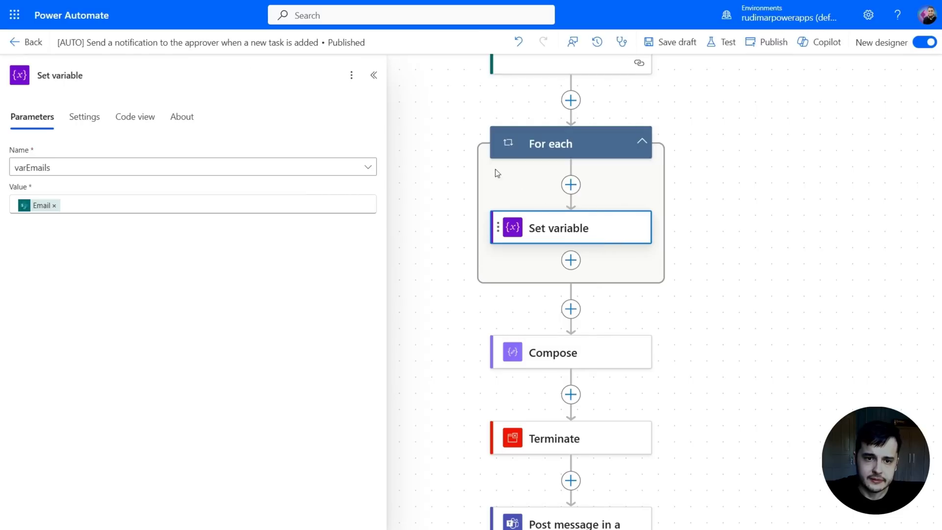
mouse_move(38, 209)
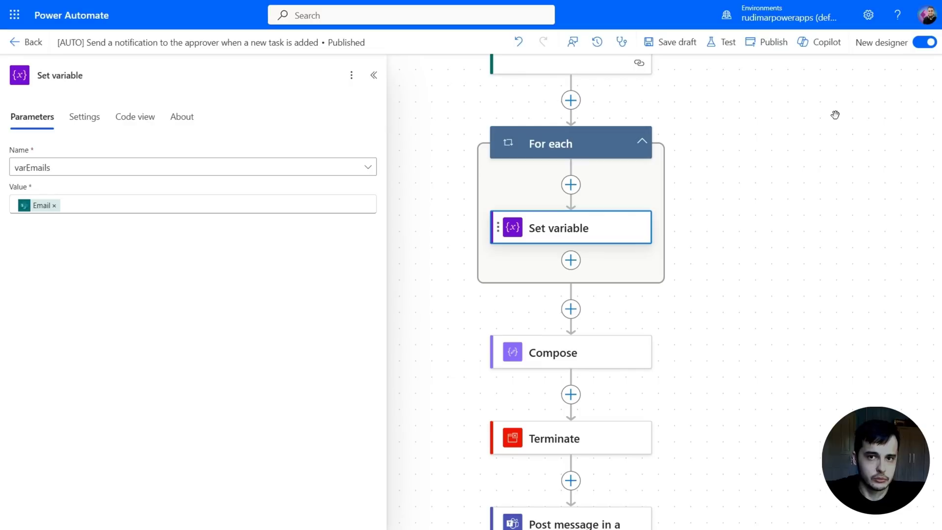
click(729, 43)
click(739, 123)
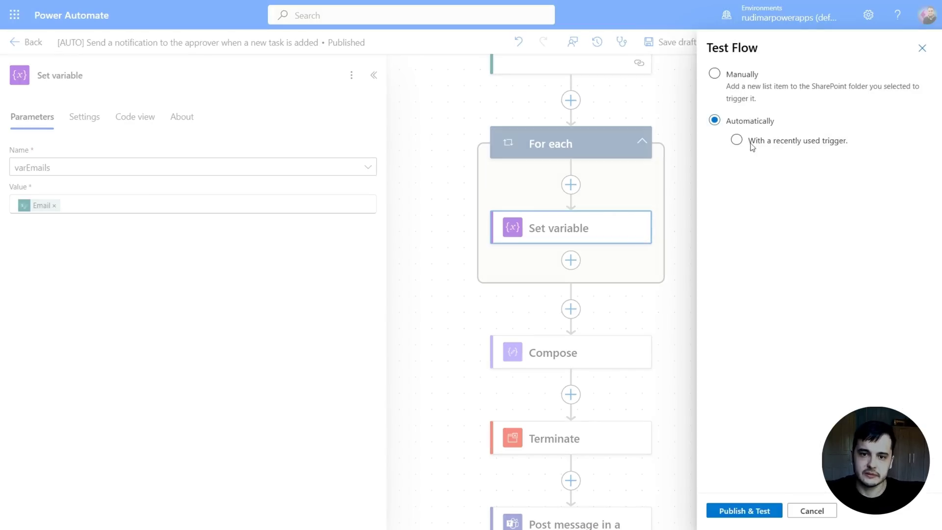
click(748, 141)
click(764, 165)
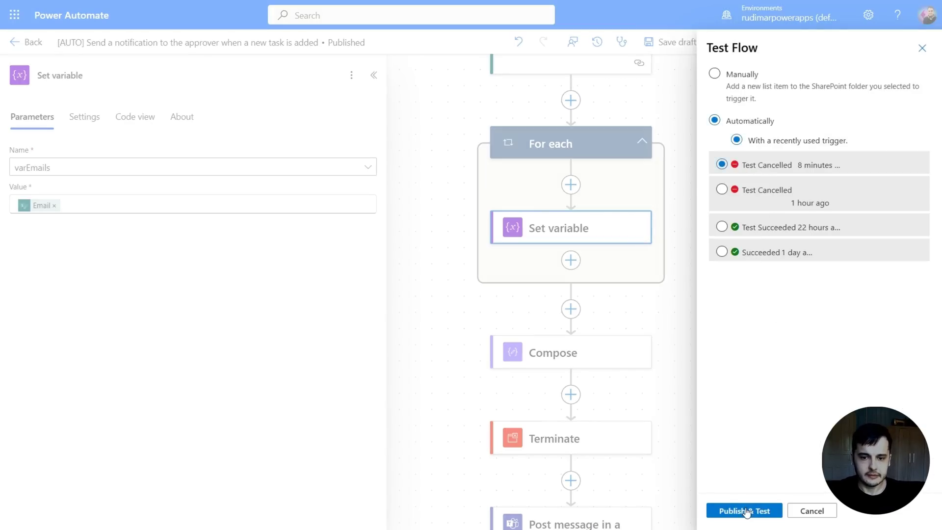
click(746, 511)
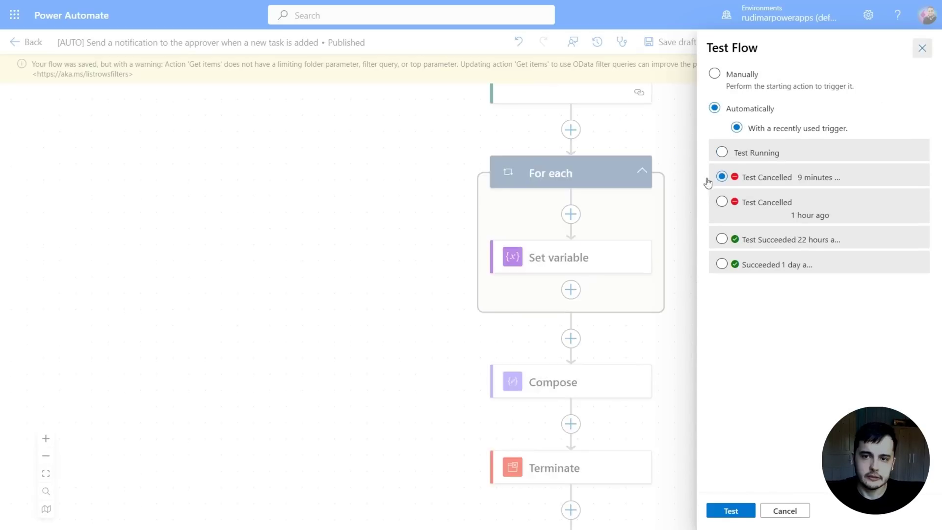
click(922, 48)
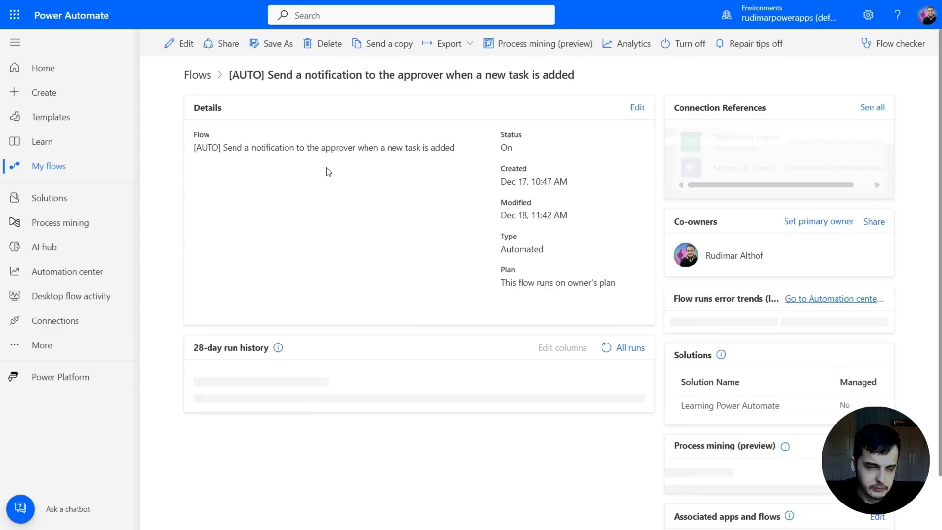
Open the newest 11:42 AM test run from the 28-day run history
scroll(319, 435, down, 1)
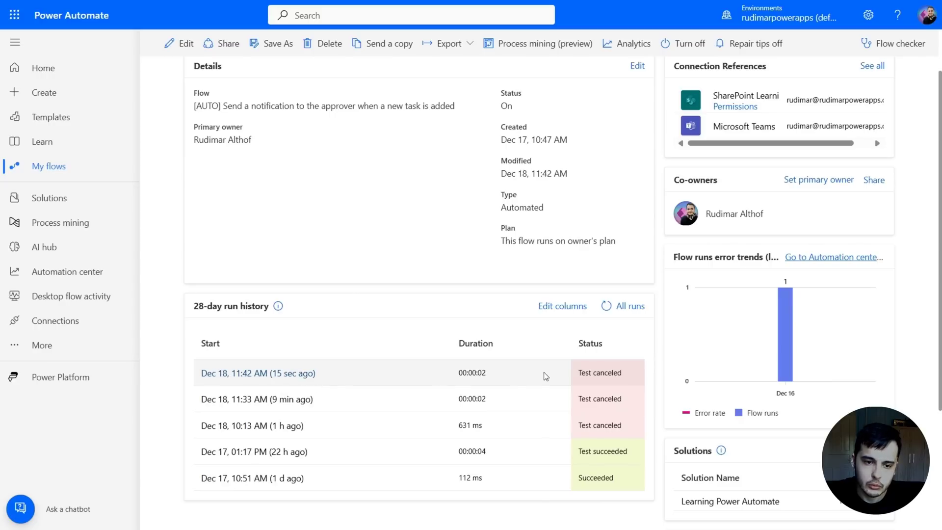
drag(579, 373, 631, 372)
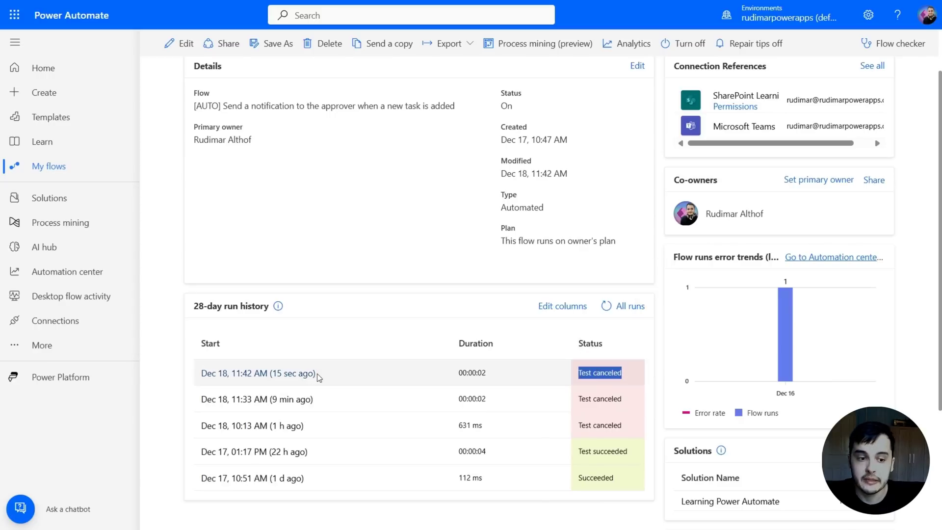
click(304, 373)
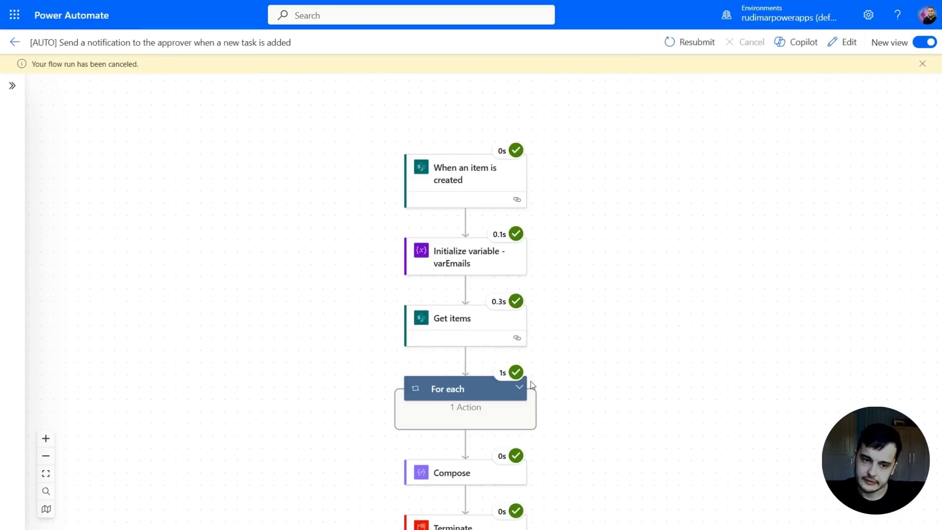
Expand the For each loop and view the Compose output, a single email address
scroll(540, 339, down, 1)
click(518, 322)
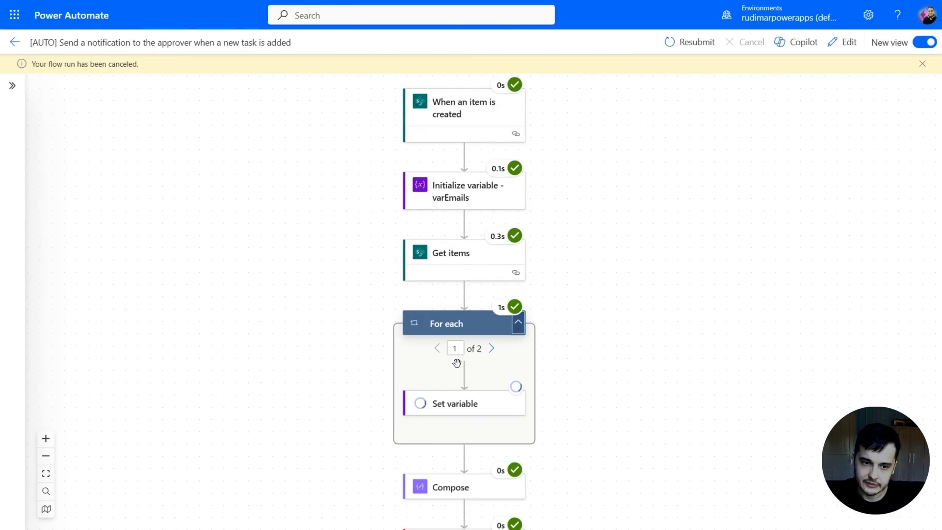
scroll(563, 313, down, 2)
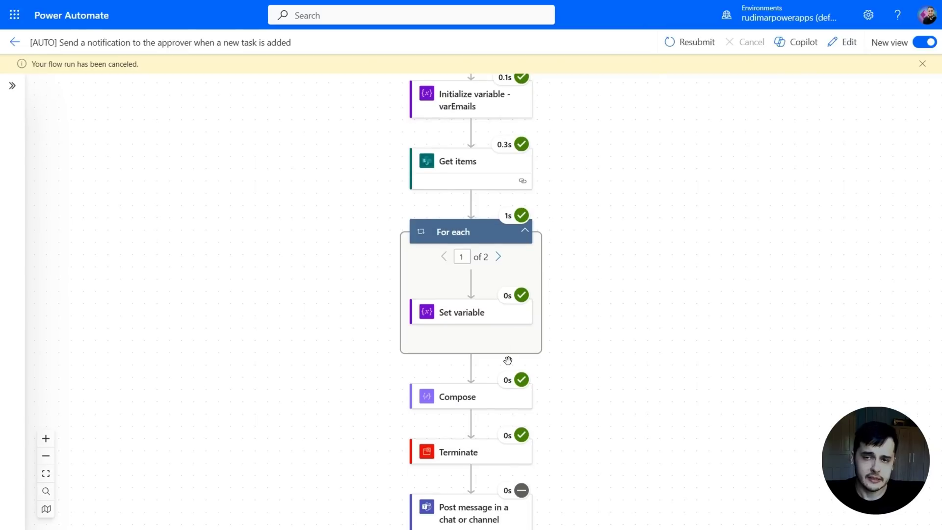
scroll(509, 361, up, 2)
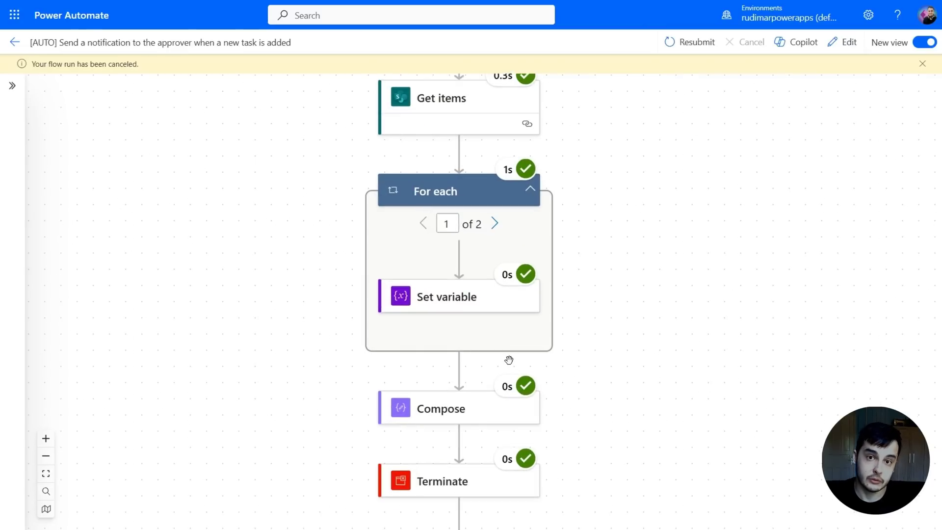
scroll(572, 364, down, 1)
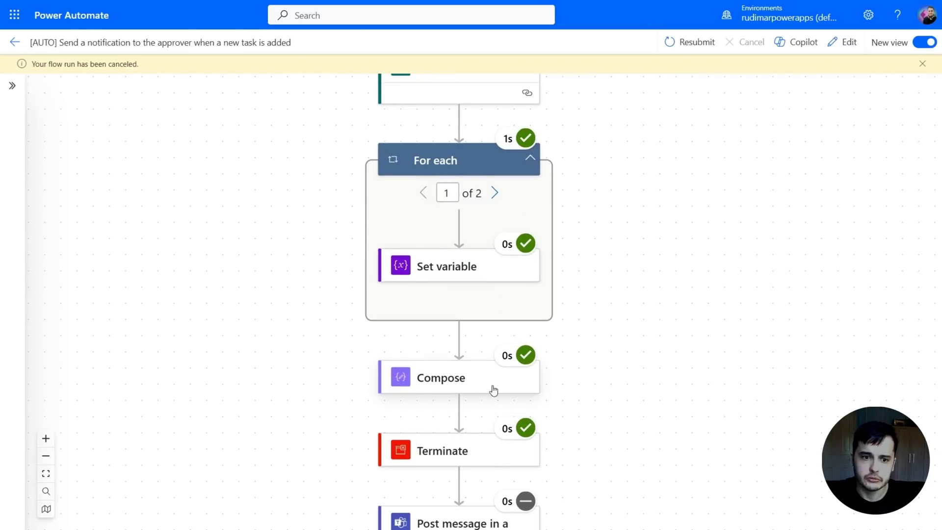
scroll(675, 316, down, 3)
click(485, 275)
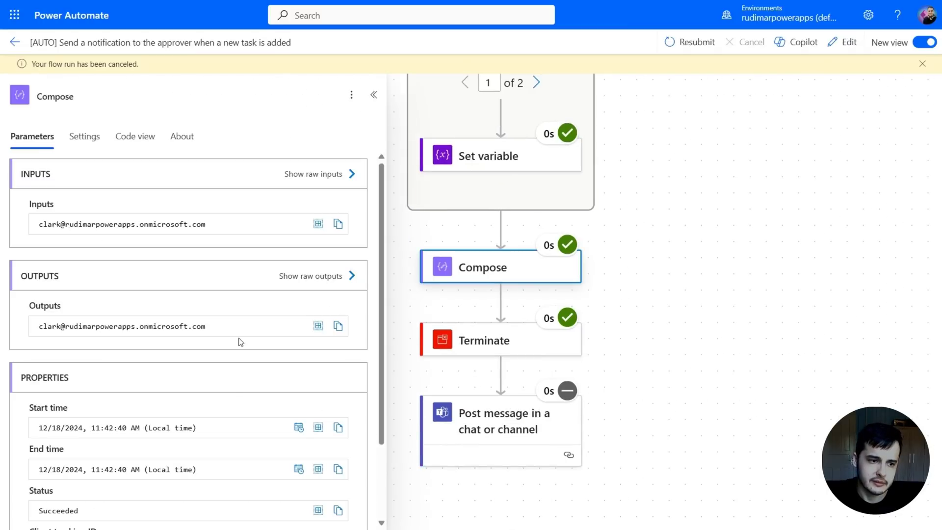
drag(217, 333, 30, 337)
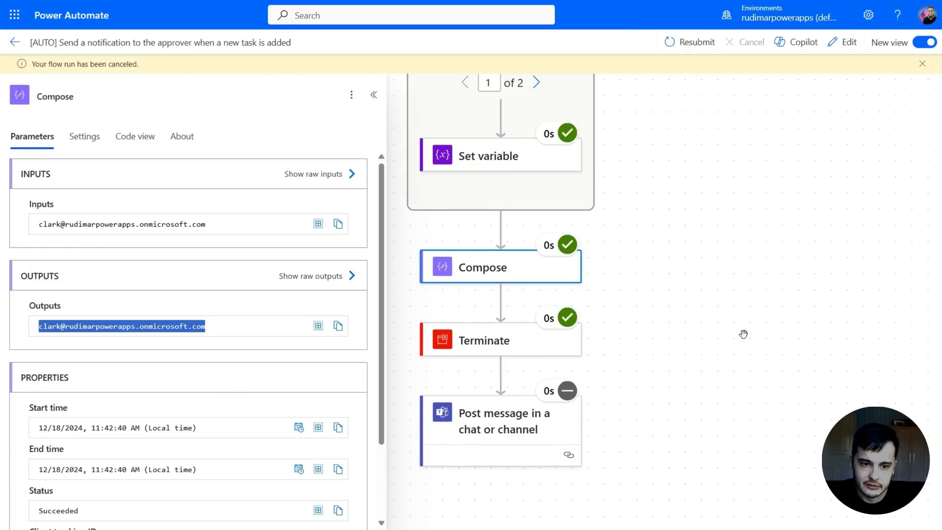
Check Set variable in loop iteration 2 of 2, which assigns varEmails one email
drag(640, 362, 728, 257)
scroll(732, 252, up, 3)
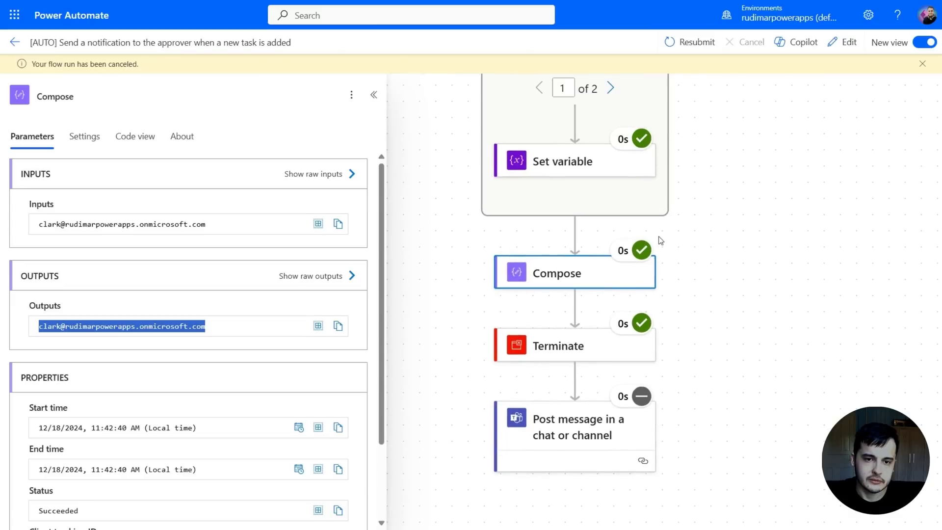
click(610, 125)
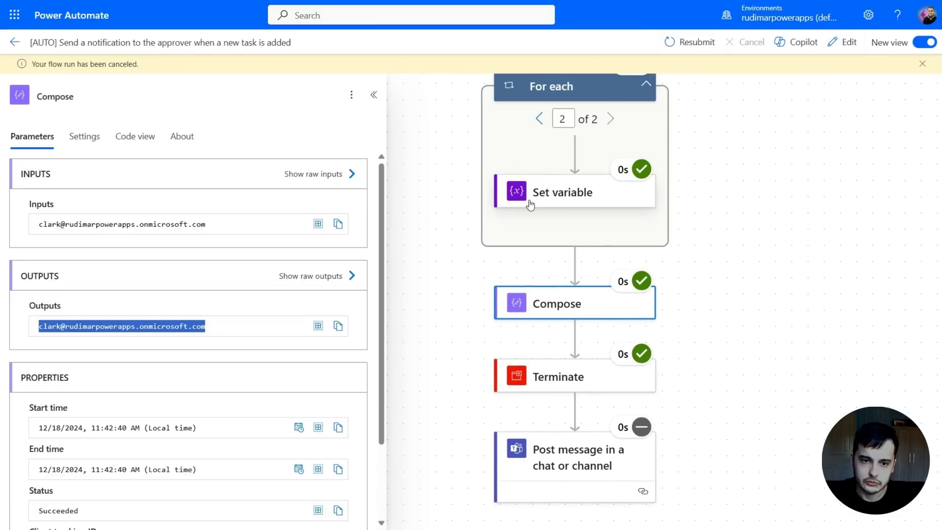
click(561, 196)
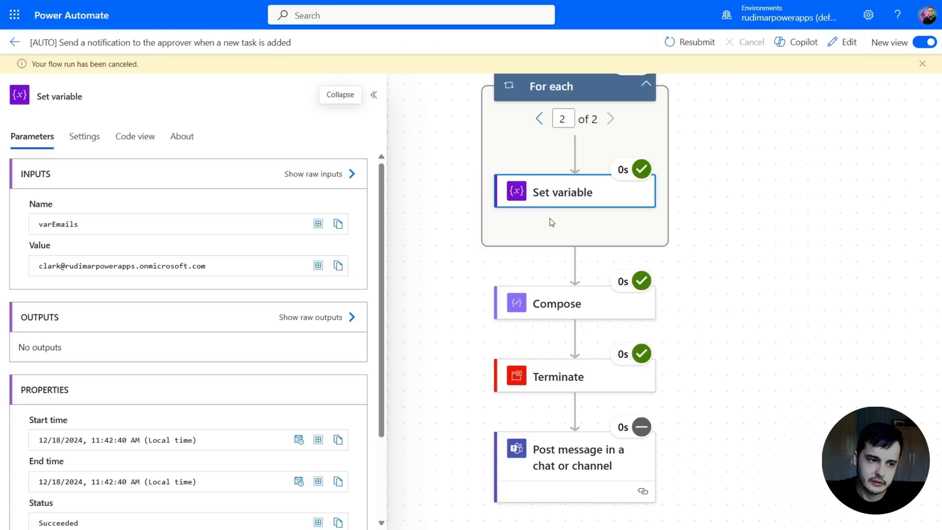